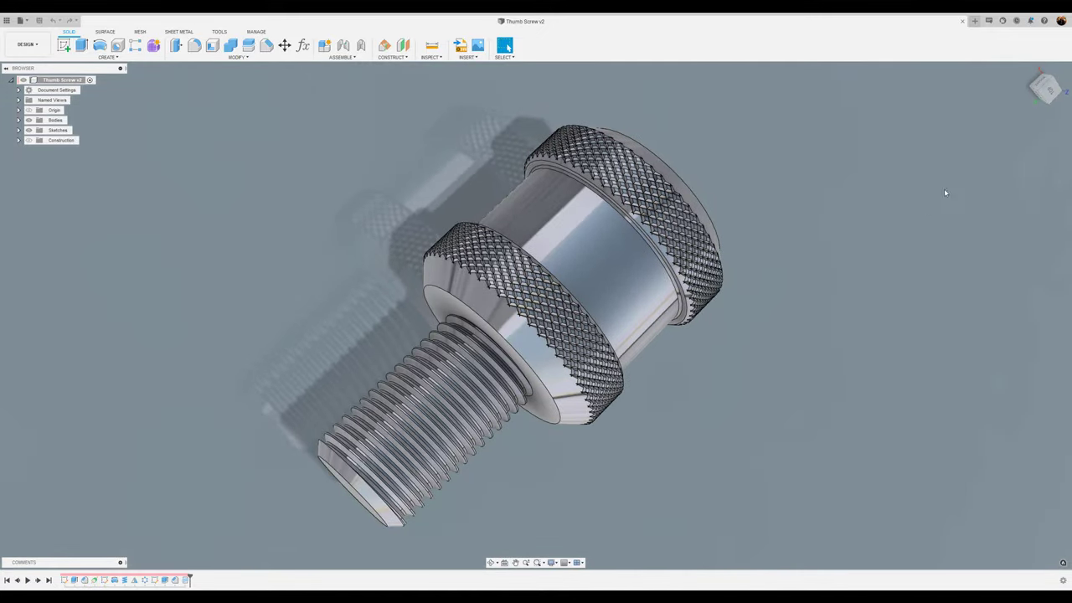
Start a new design and sketch a 10 mm diameter circle centred on the origin of the horizontal plane.
left_click(975, 20)
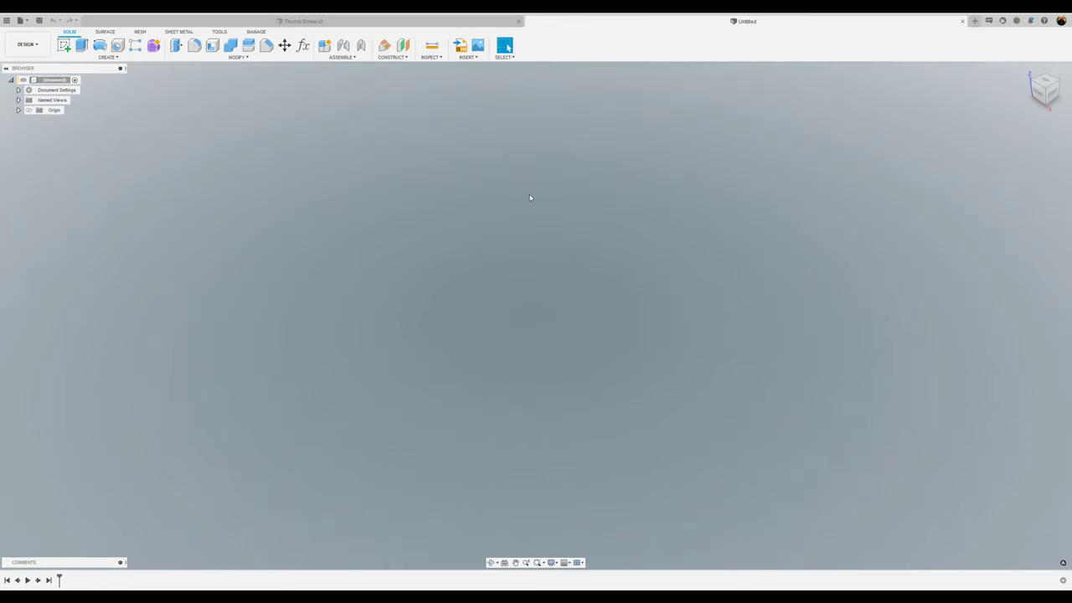
left_click(64, 44)
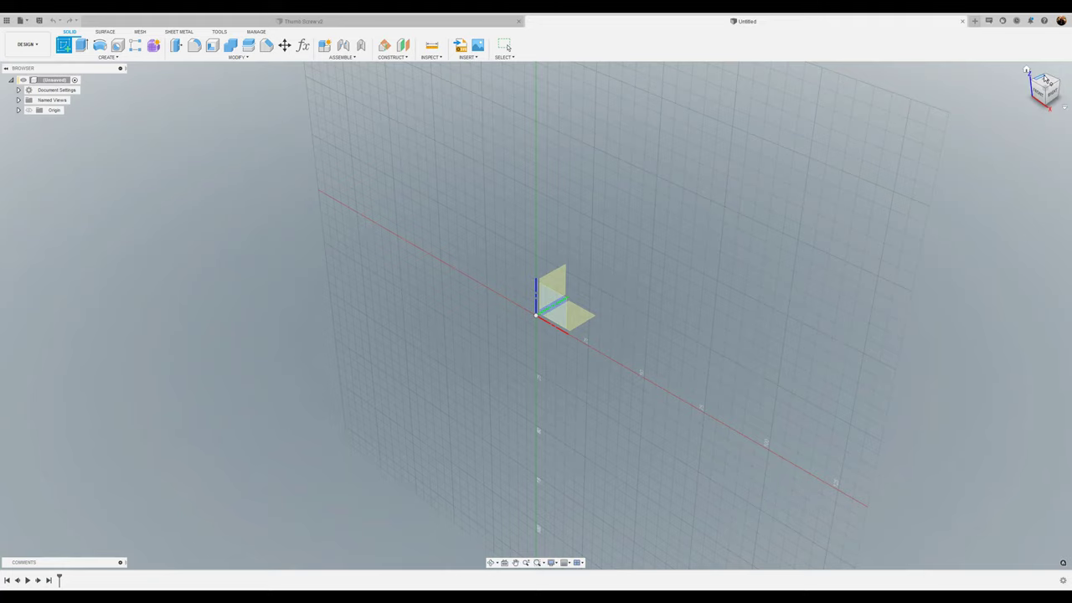
left_click(555, 289)
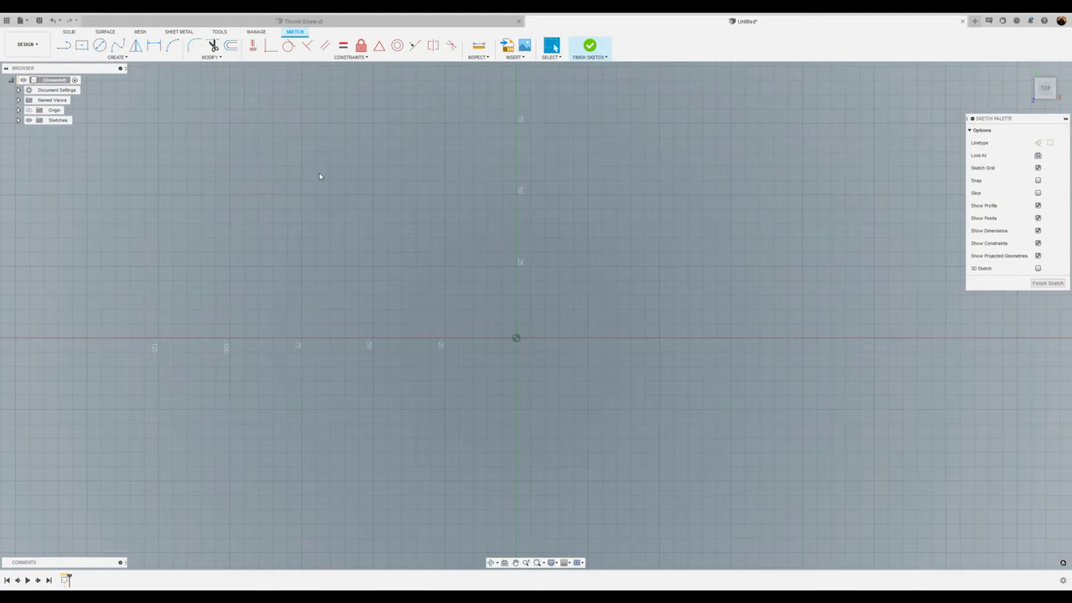
left_click(101, 44)
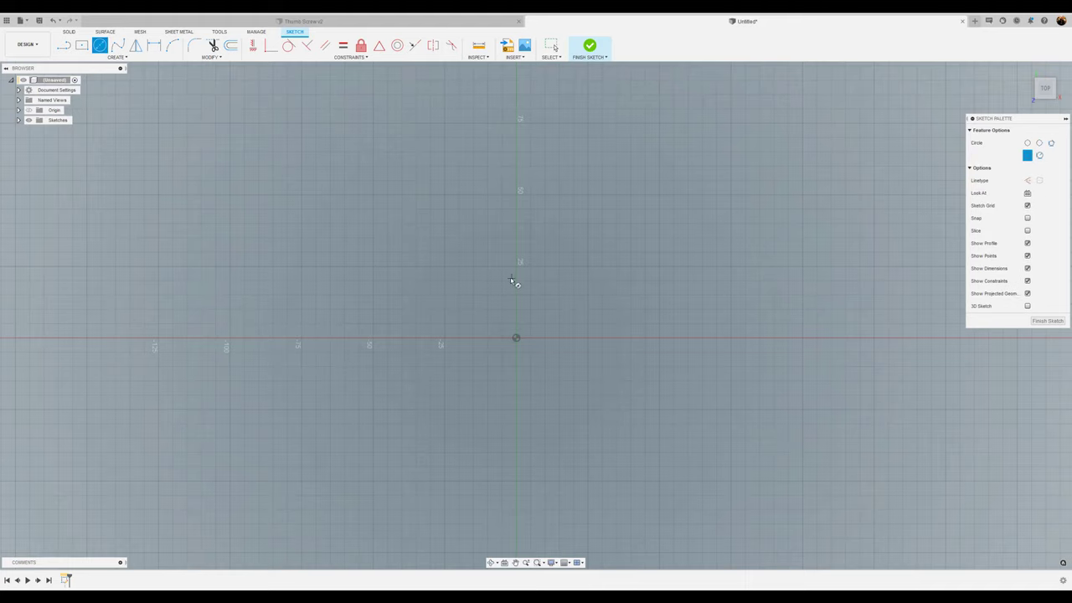
left_click(524, 342)
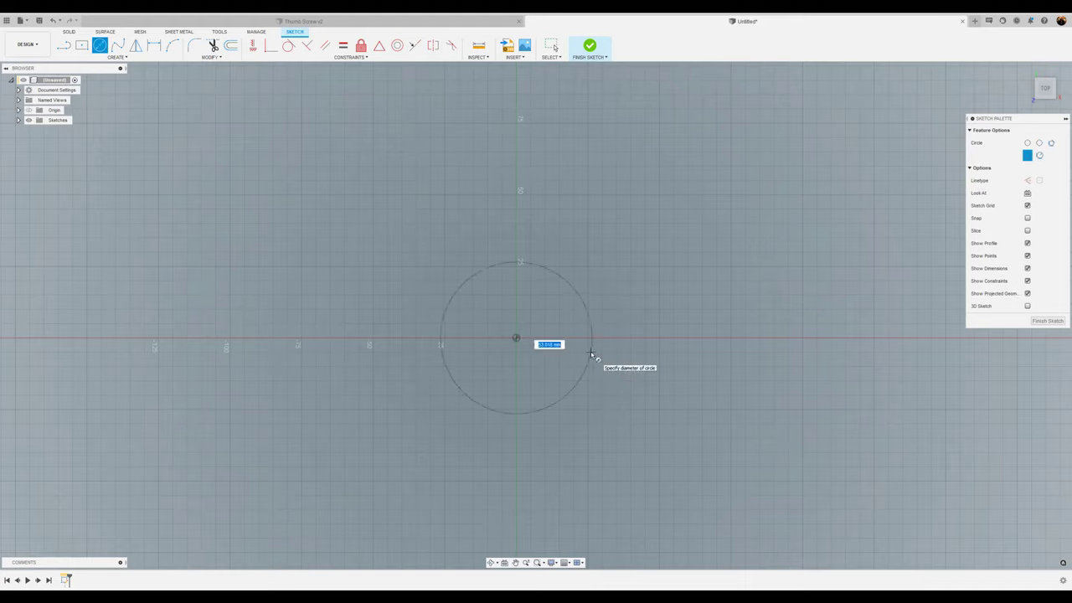
type("10")
key("Return")
key("Escape")
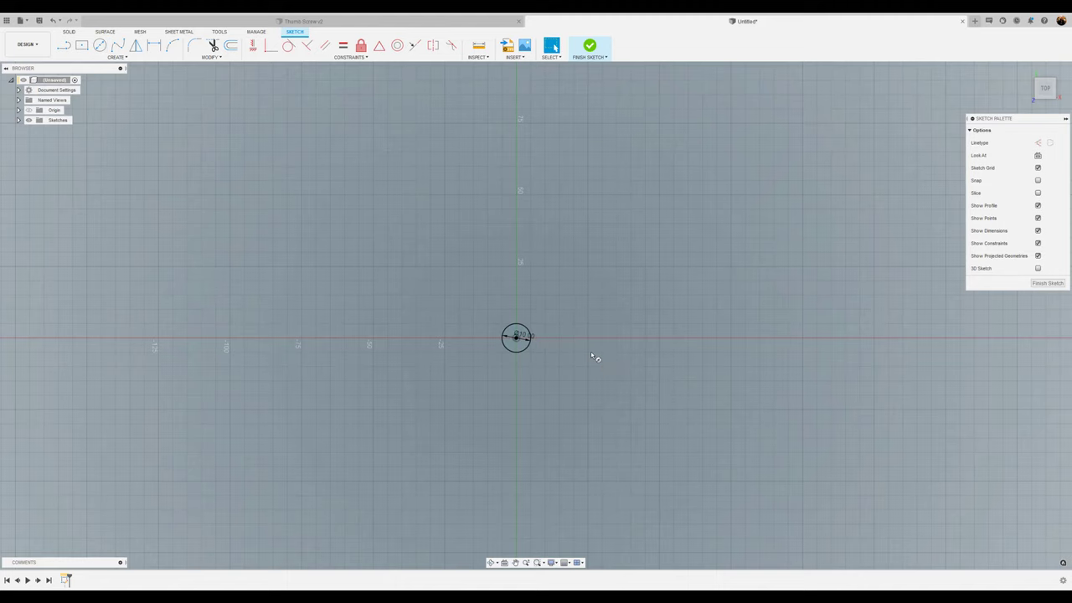
Extrude the circle 10 mm as a new body.
scroll(574, 344, "up", 5)
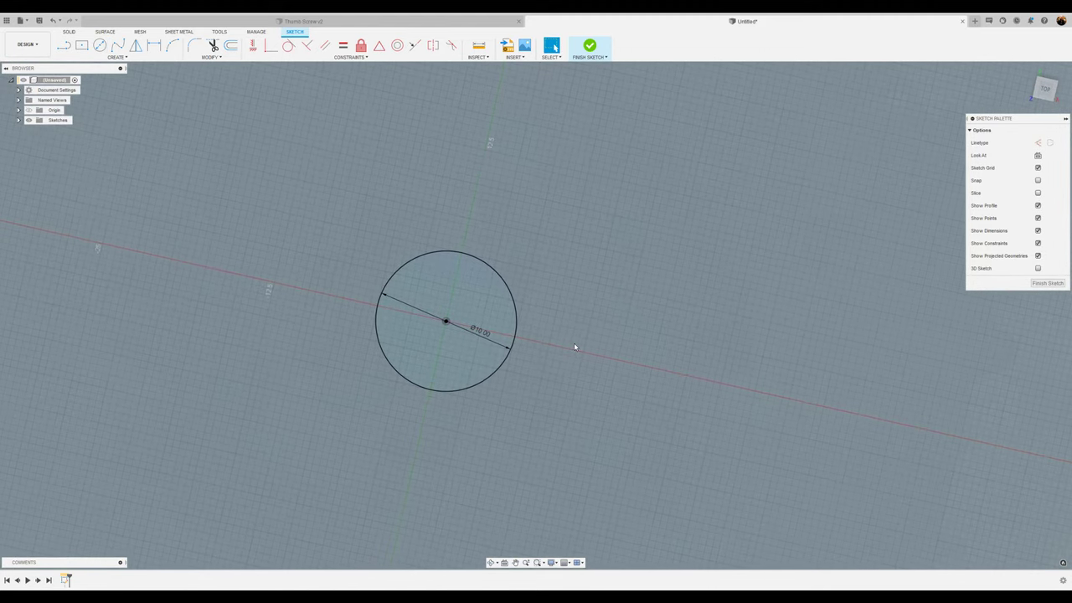
type("e")
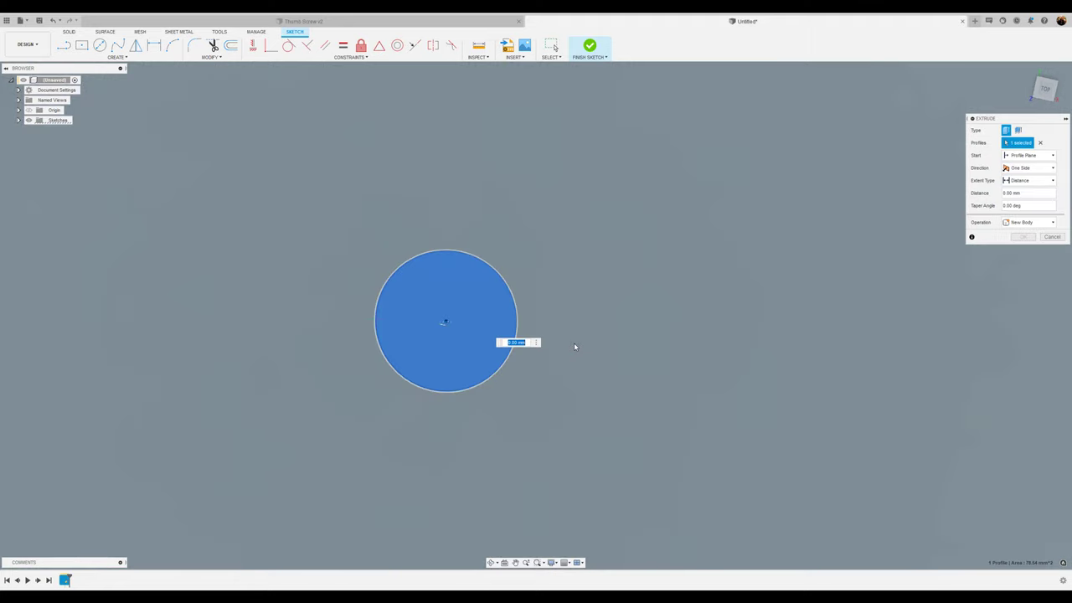
type("10")
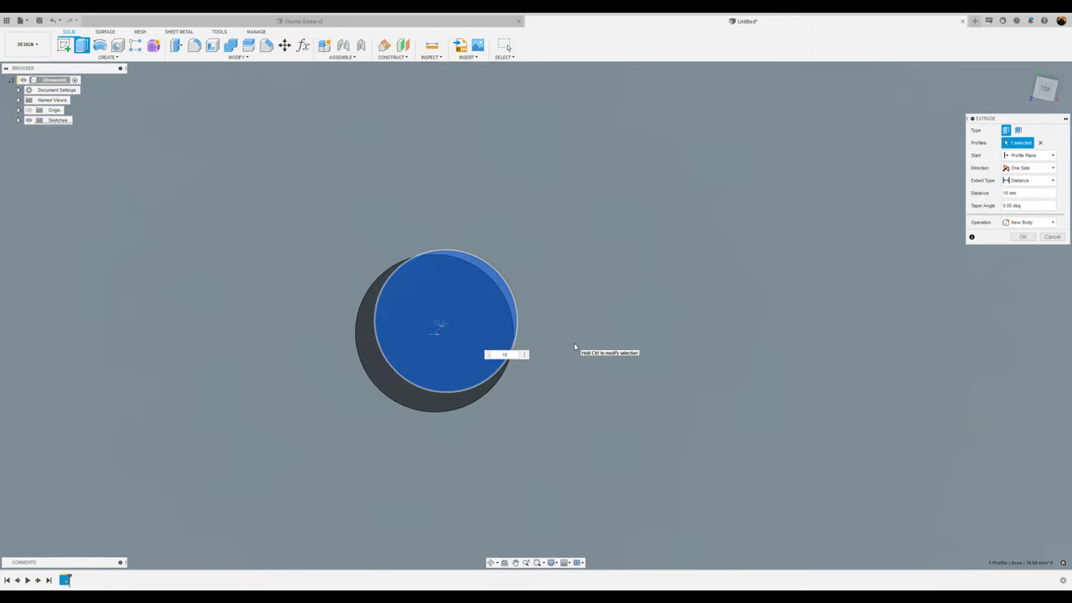
key("Return")
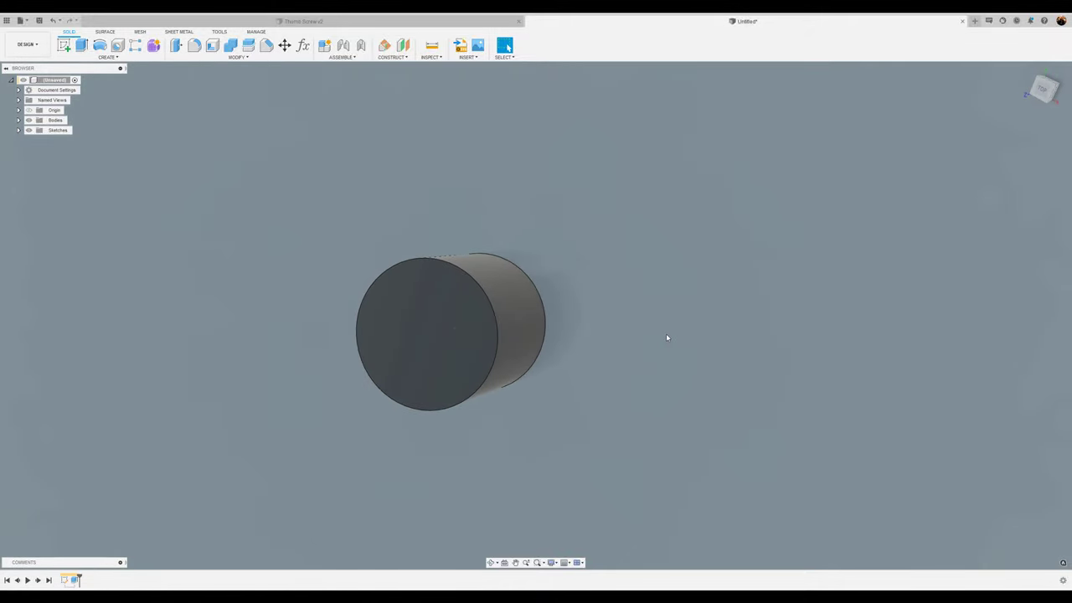
Apply the Chrome 2 appearance to the cylinder body.
key("a")
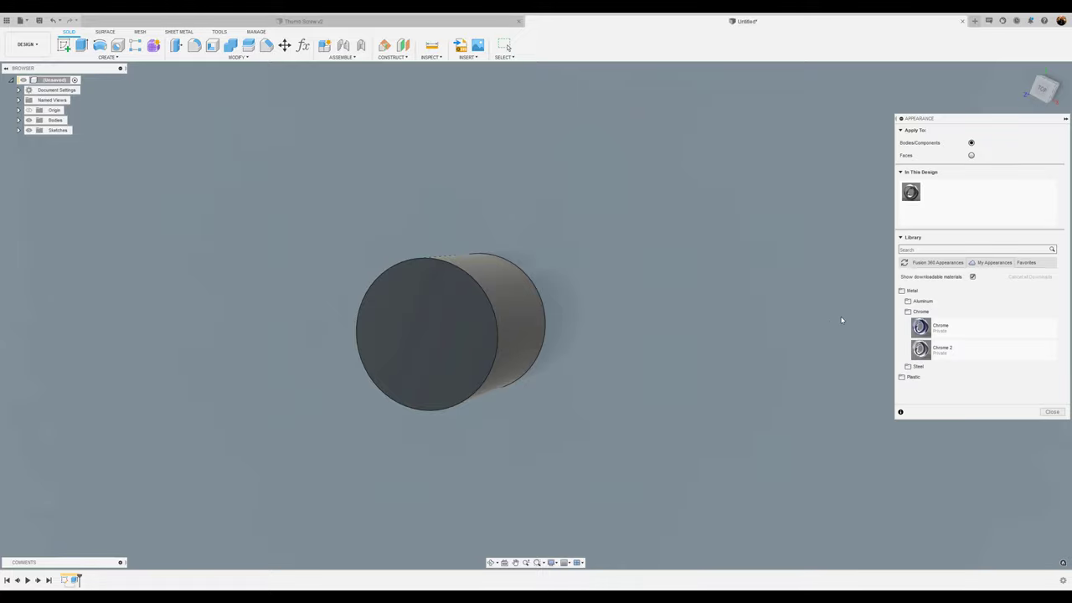
left_click_drag(972, 351, 474, 353)
left_click(1057, 412)
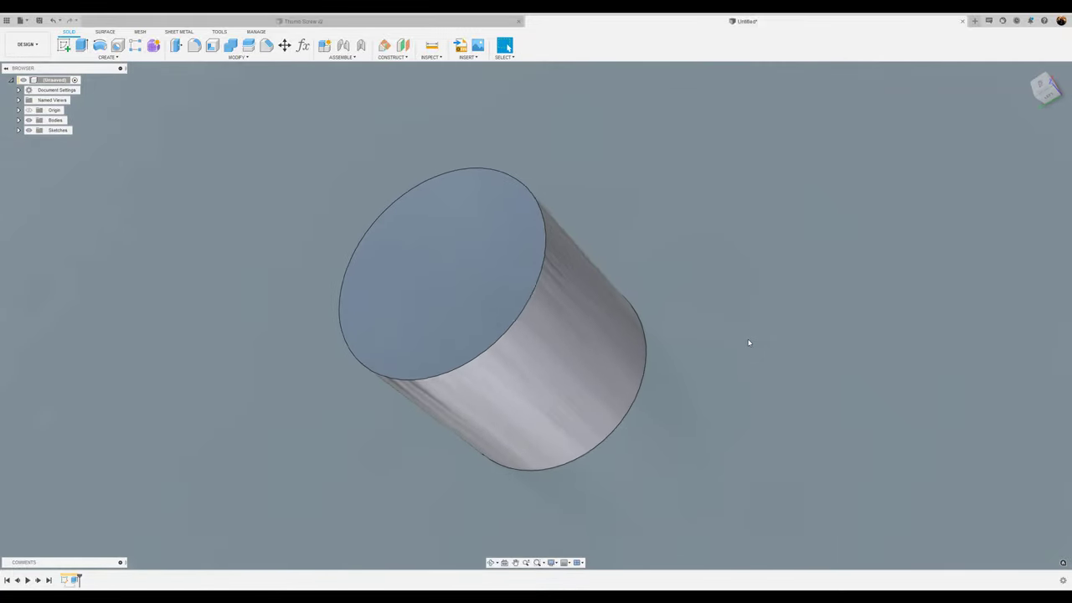
Set the display environment to Infinity Pool.
left_click(553, 563)
mouse_move(584, 507)
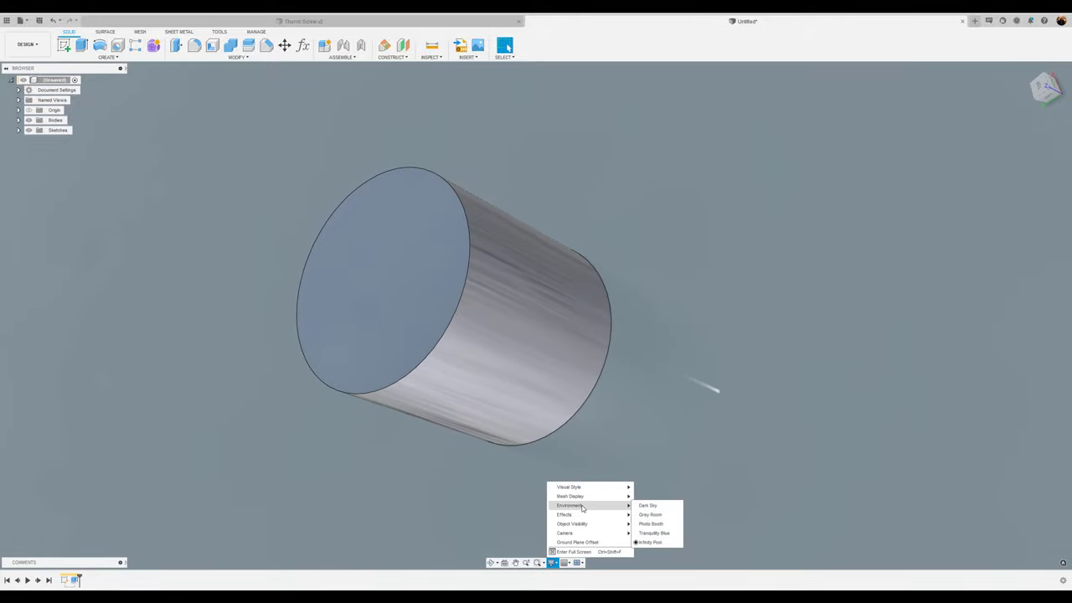
left_click(651, 542)
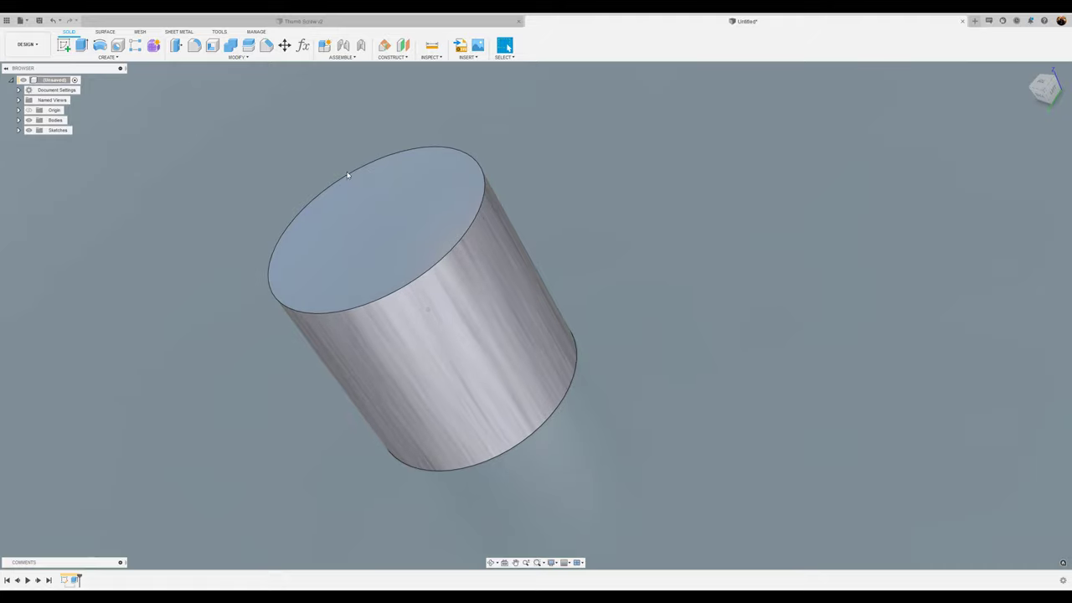
Chamfer the circular edges at both ends of the cylinder with an equal distance of 1 mm.
left_click(266, 45)
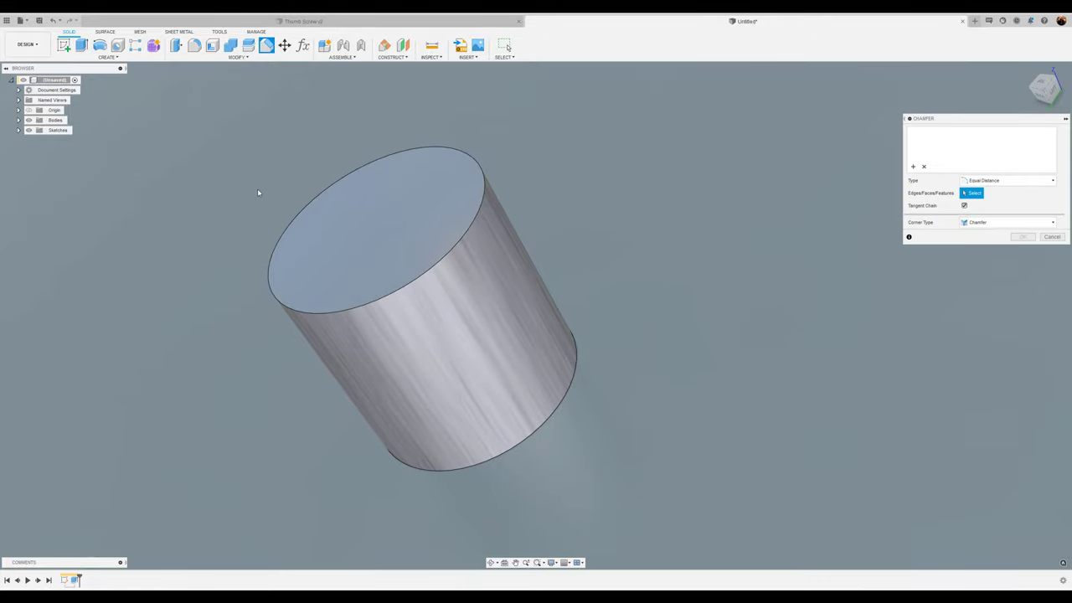
left_click(327, 186)
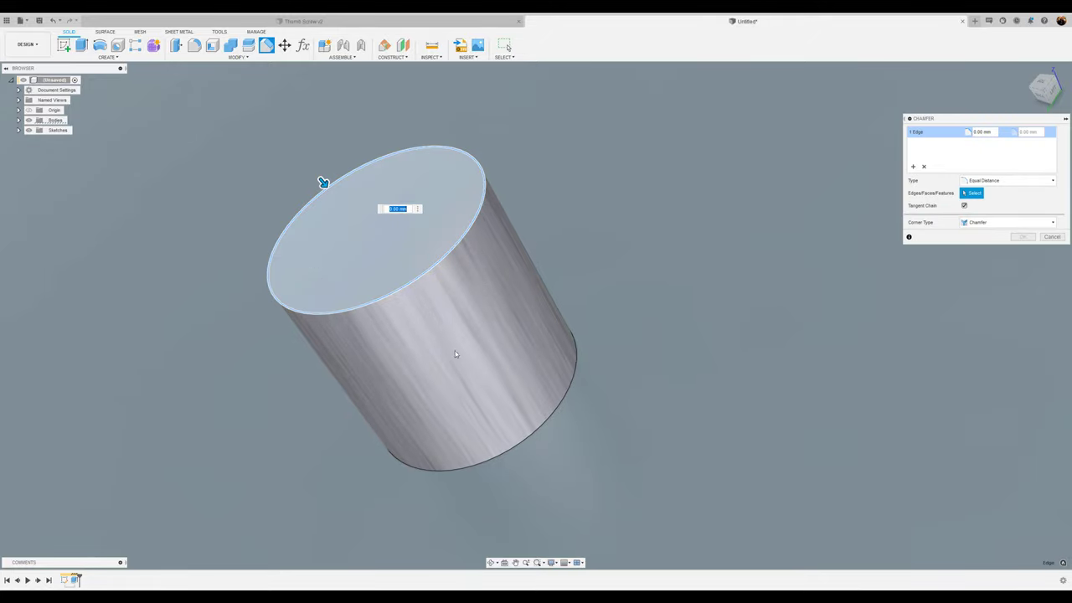
left_click(577, 371)
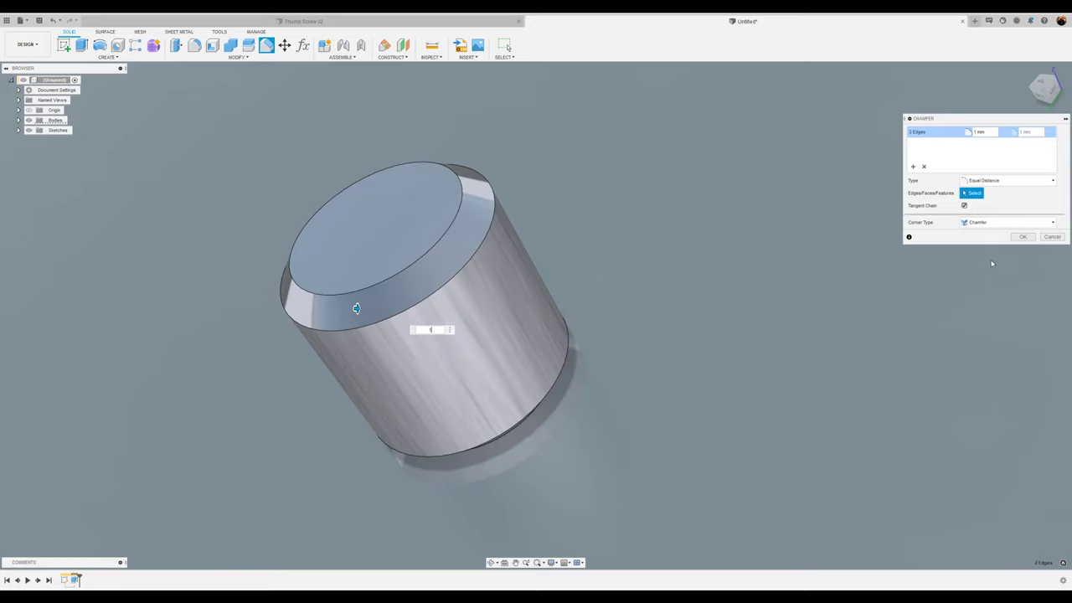
left_click(1023, 237)
Create a new sketch on the front origin plane running through the cylinder's axis.
middle_click_drag(676, 290, 667, 288, "shift")
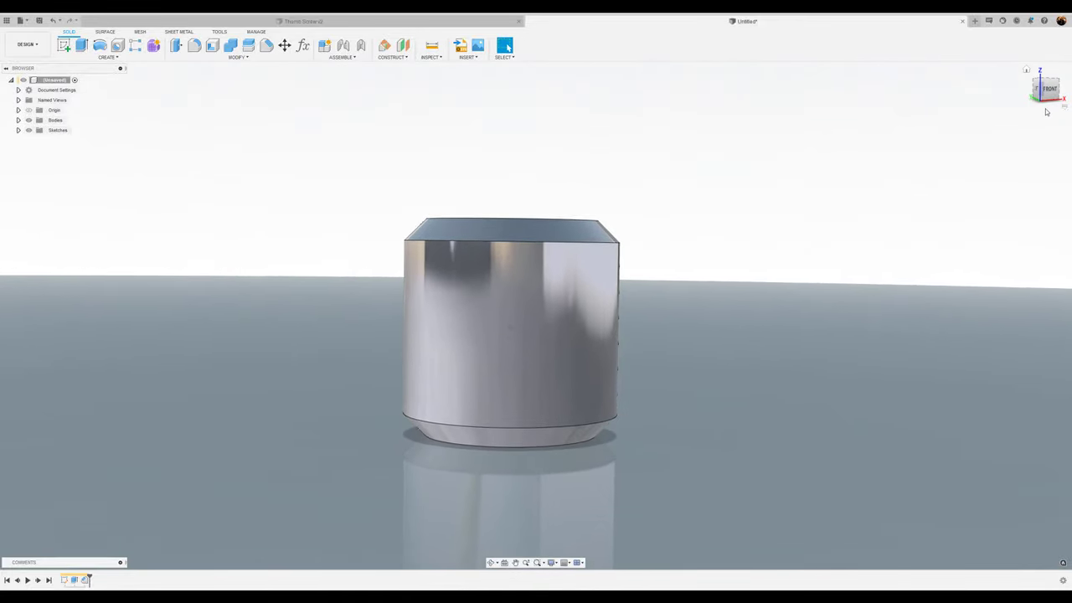
left_click(1049, 88)
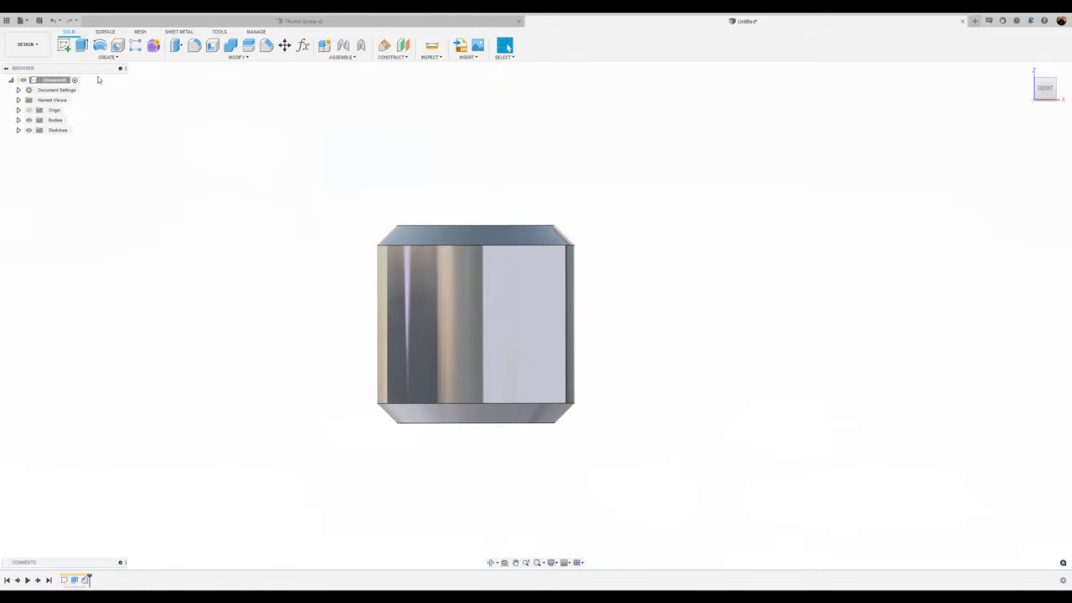
left_click(64, 44)
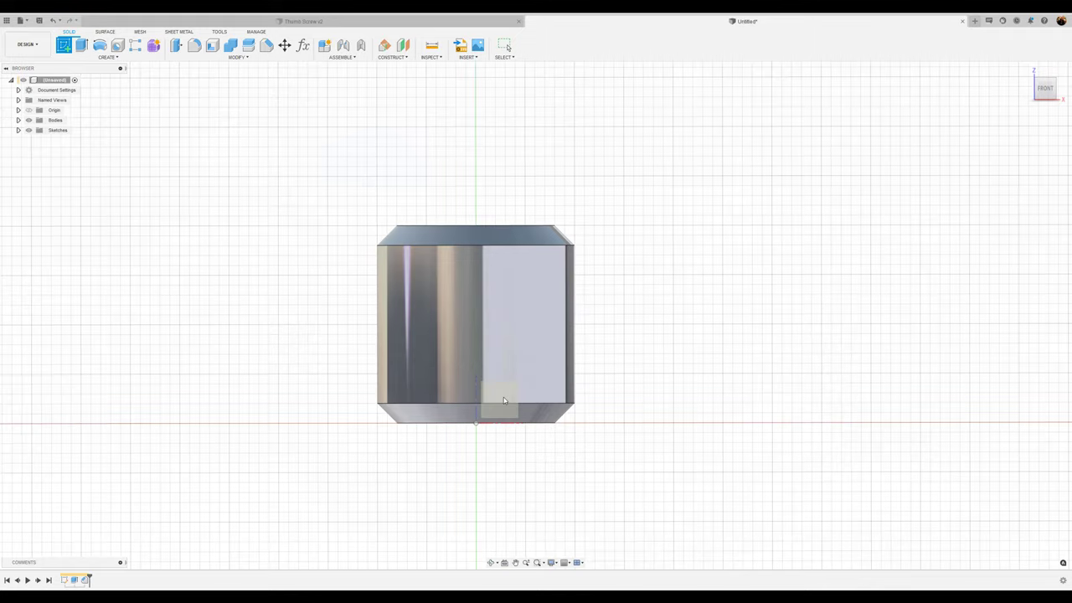
left_click(504, 398)
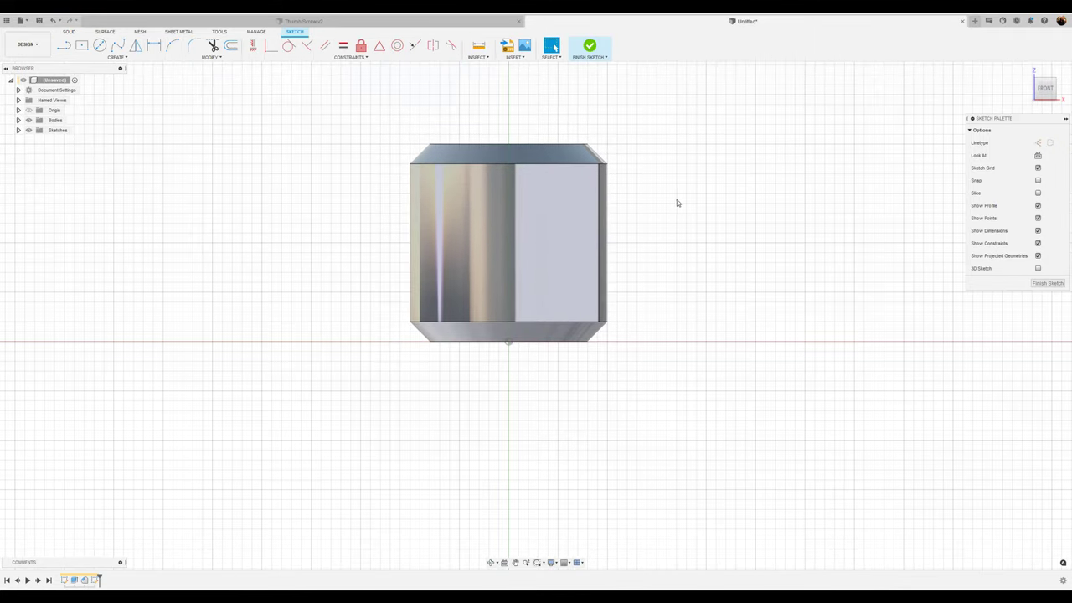
middle_click_drag(677, 202, 679, 270)
scroll(671, 304, "up", 2)
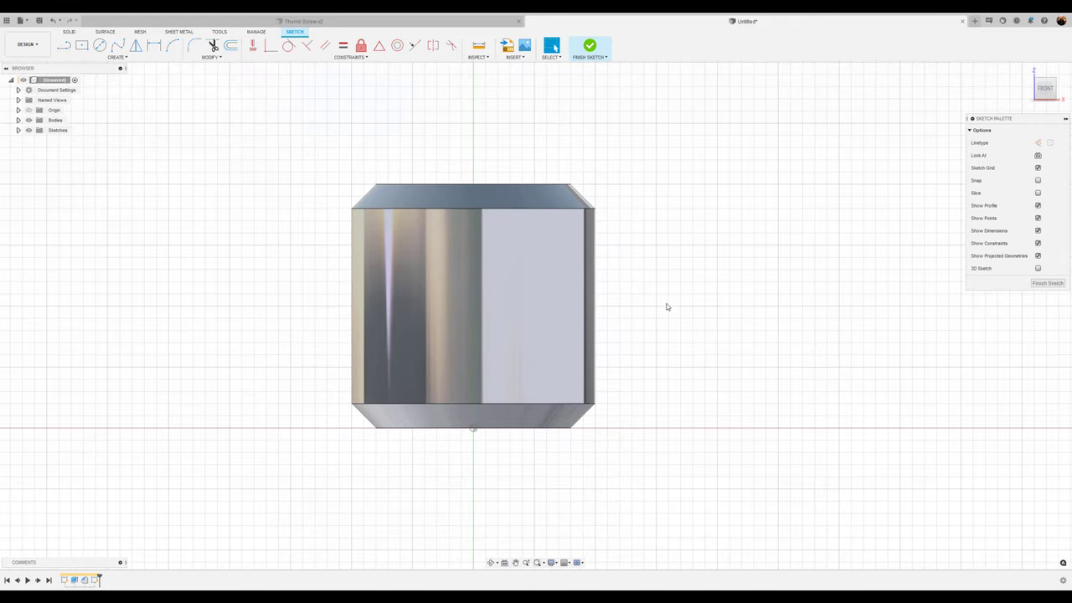
middle_click_drag(667, 306, 712, 302)
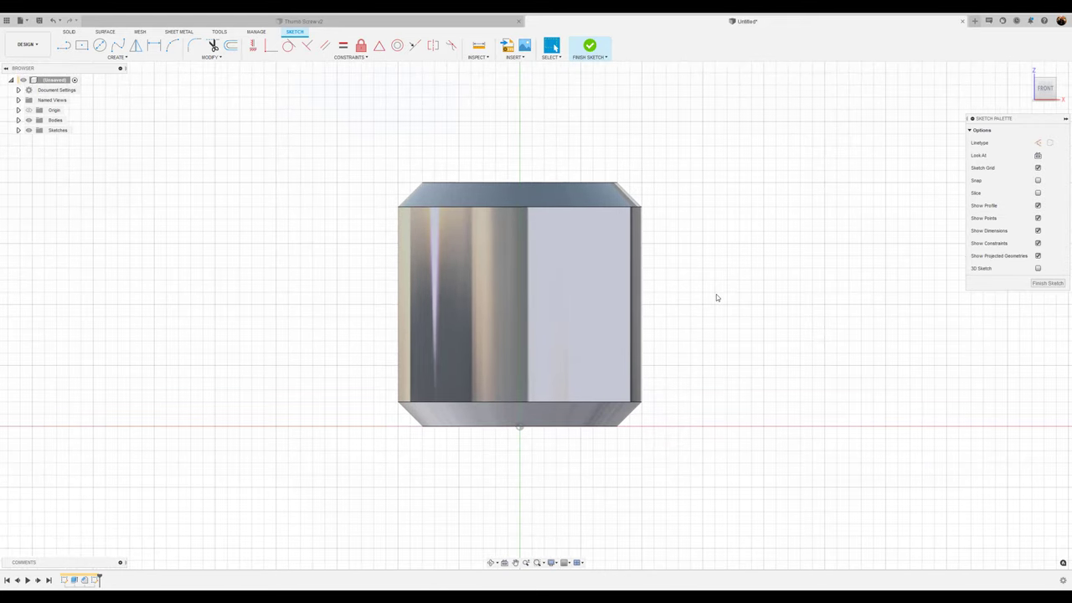
Project the whole chamfered body into the sketch with the body selection filter, and hide the bodies.
key("p")
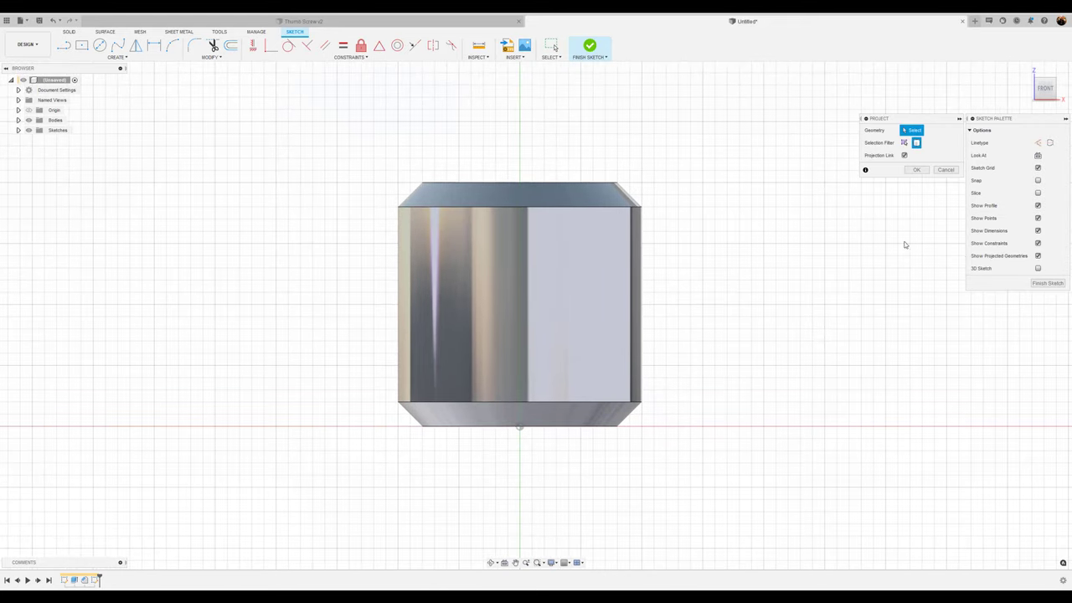
left_click(916, 143)
left_click(589, 257)
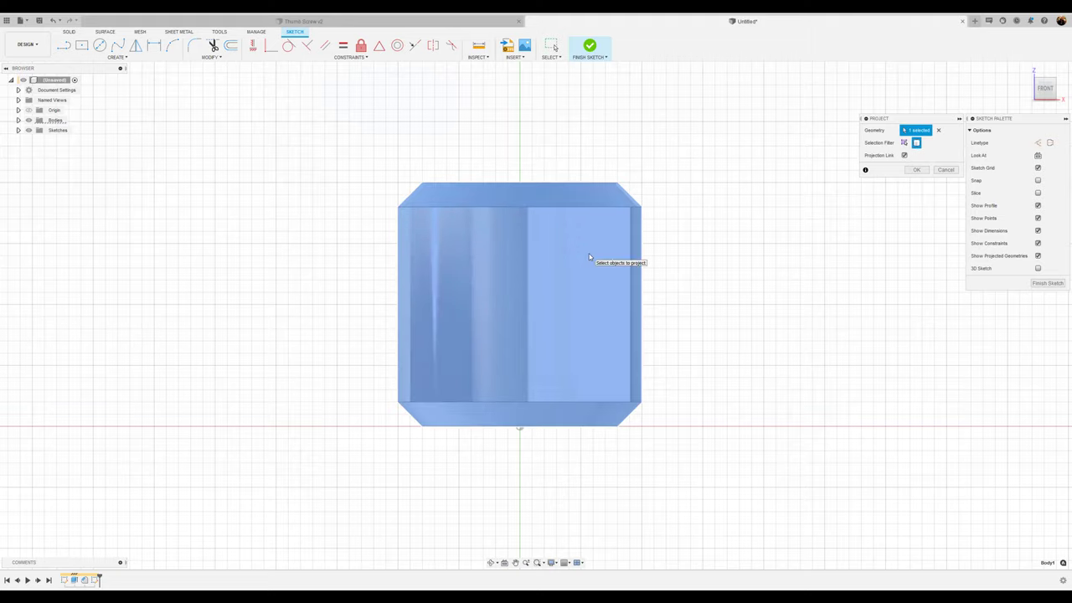
left_click(917, 170)
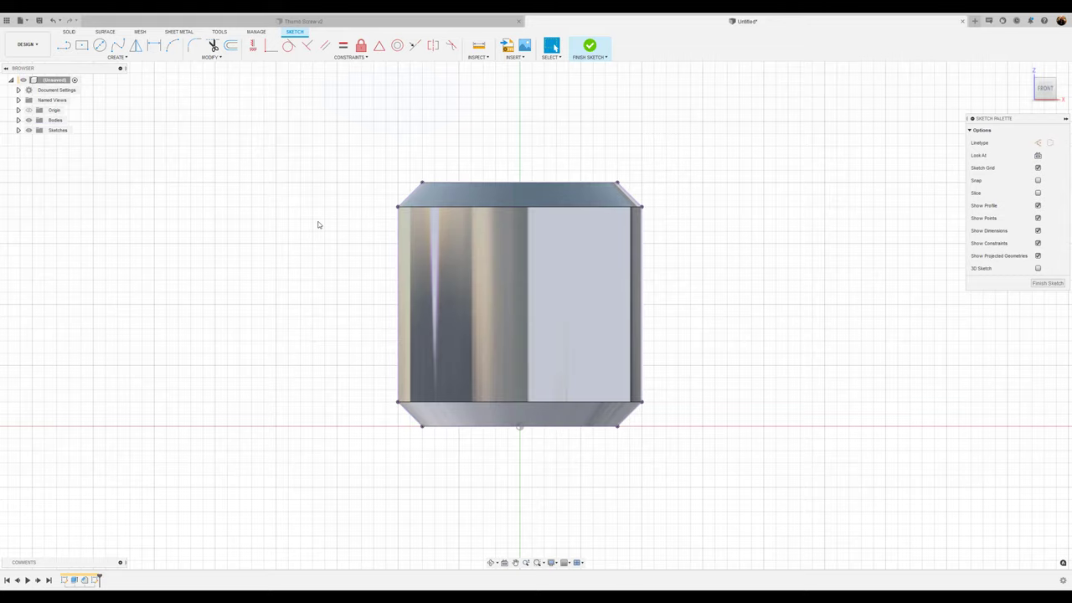
left_click(65, 120)
left_click(29, 121)
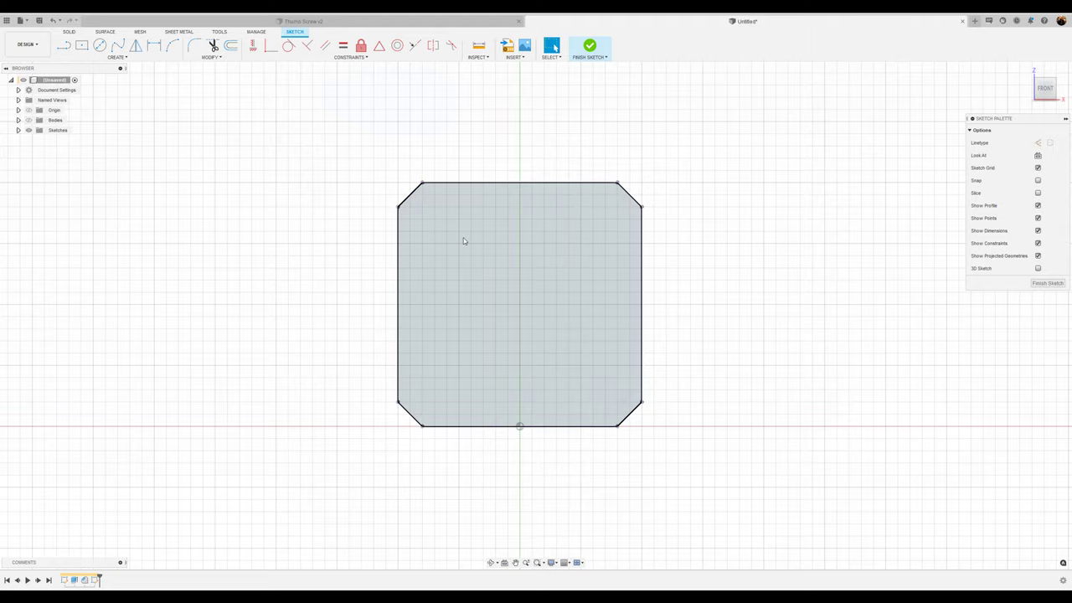
Look at the finished model in the Thumb Screw v2 document and return to the untitled design's sketch.
middle_click_drag(631, 142, 587, 138)
scroll(518, 131, "up", 1)
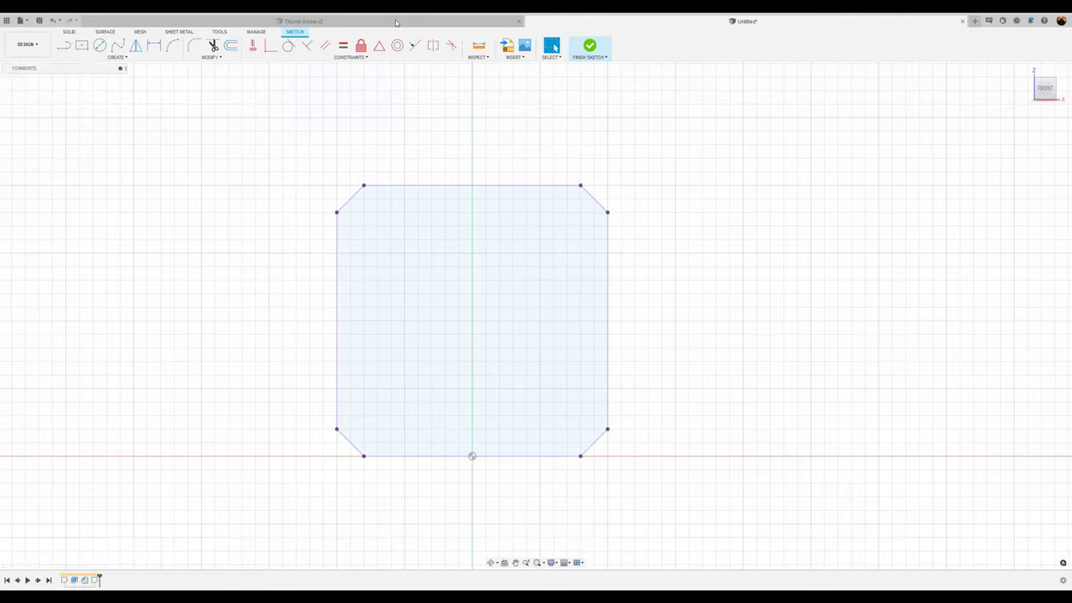
left_click(394, 21)
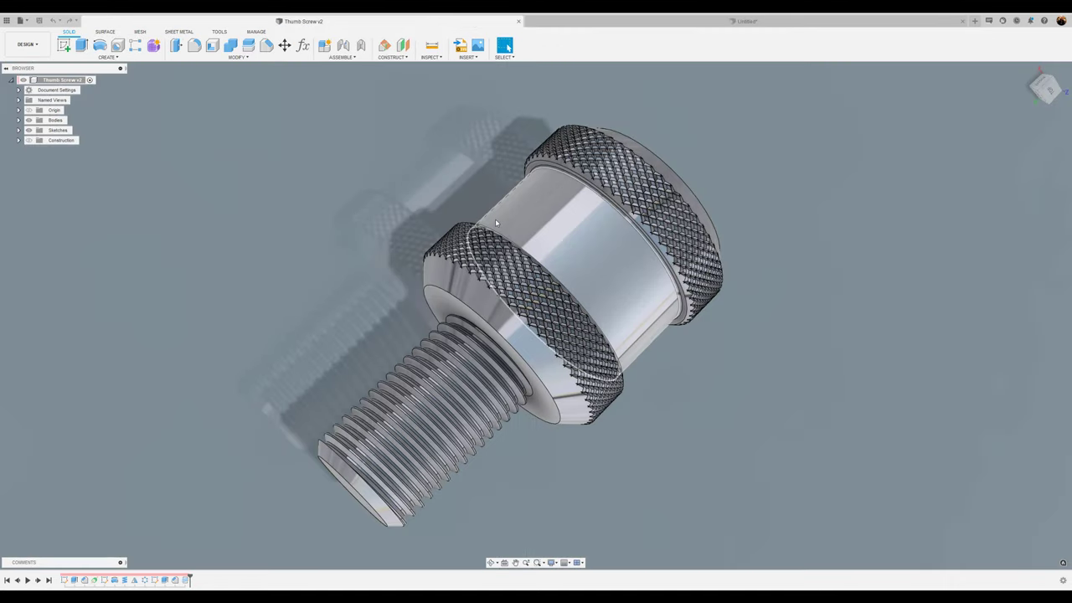
left_click(660, 23)
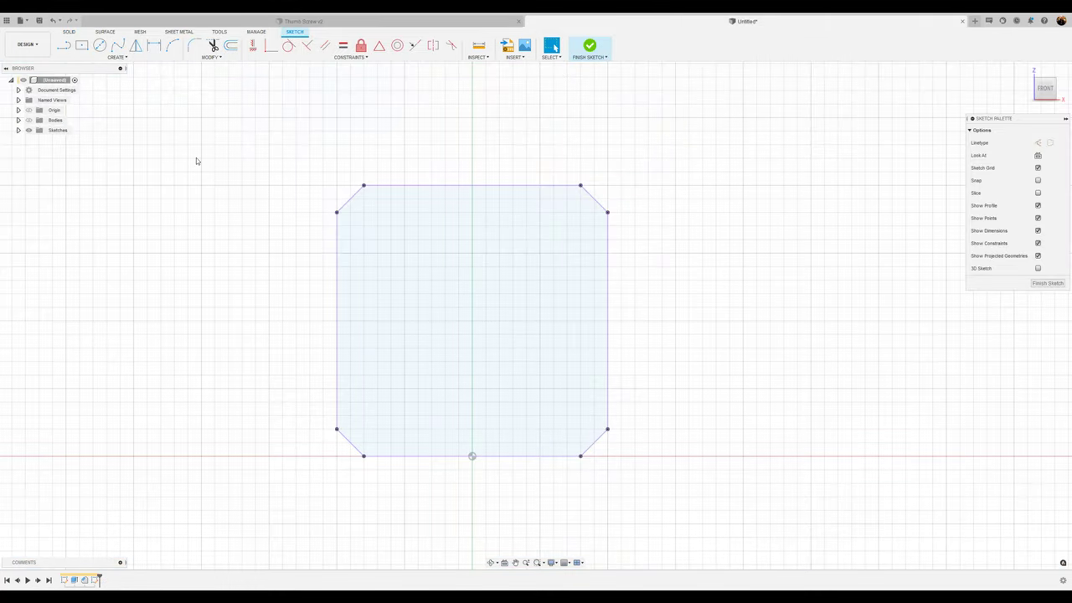
Sketch a three-line rectangular groove profile about 1.1 mm deep, running inward from the projected outline's left edge and back to it.
left_click(63, 45)
left_click(337, 268)
left_click(365, 268)
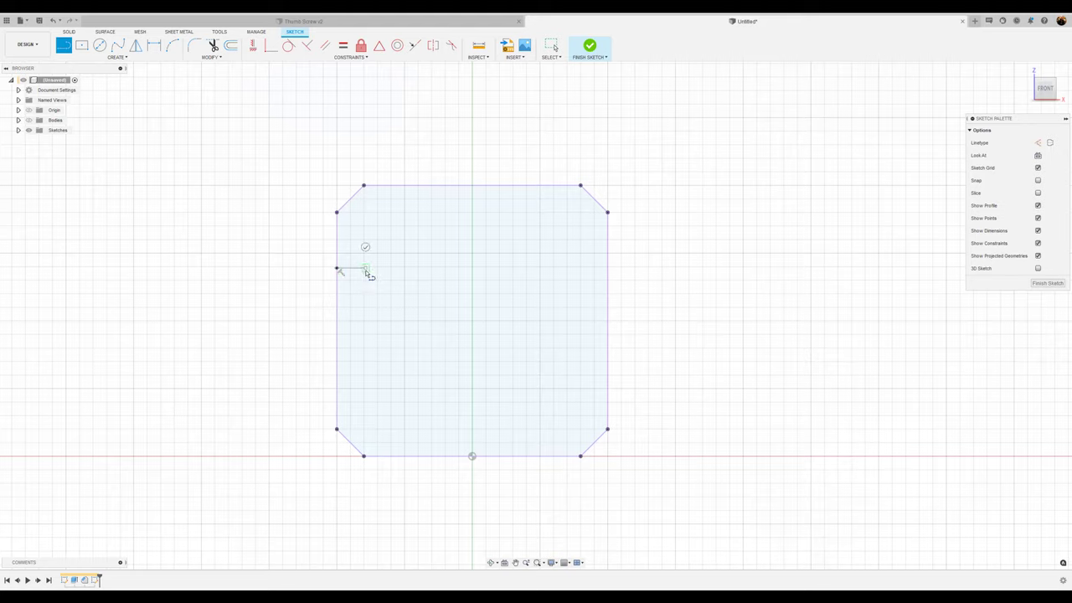
left_click(366, 387)
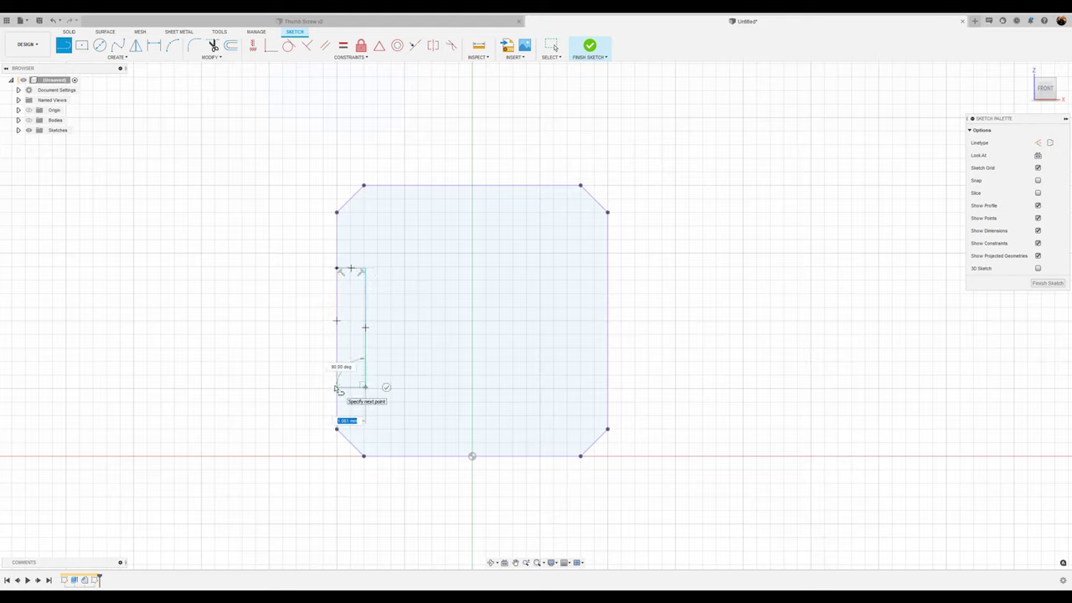
left_click(337, 387)
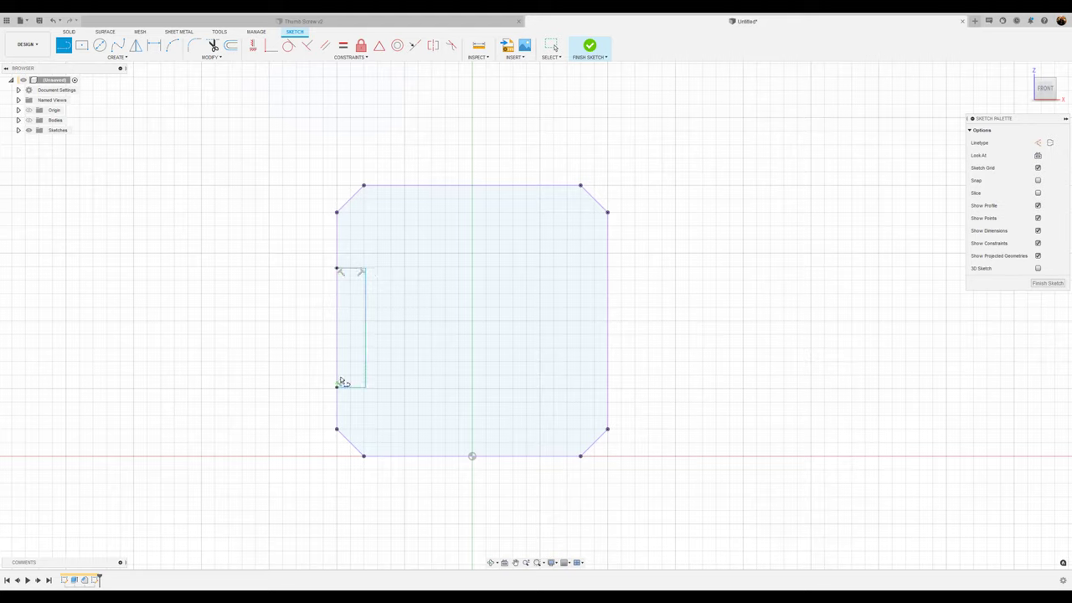
Dimension the groove's upper line 2 mm below the outline's upper-left chamfer corner.
left_click(154, 46)
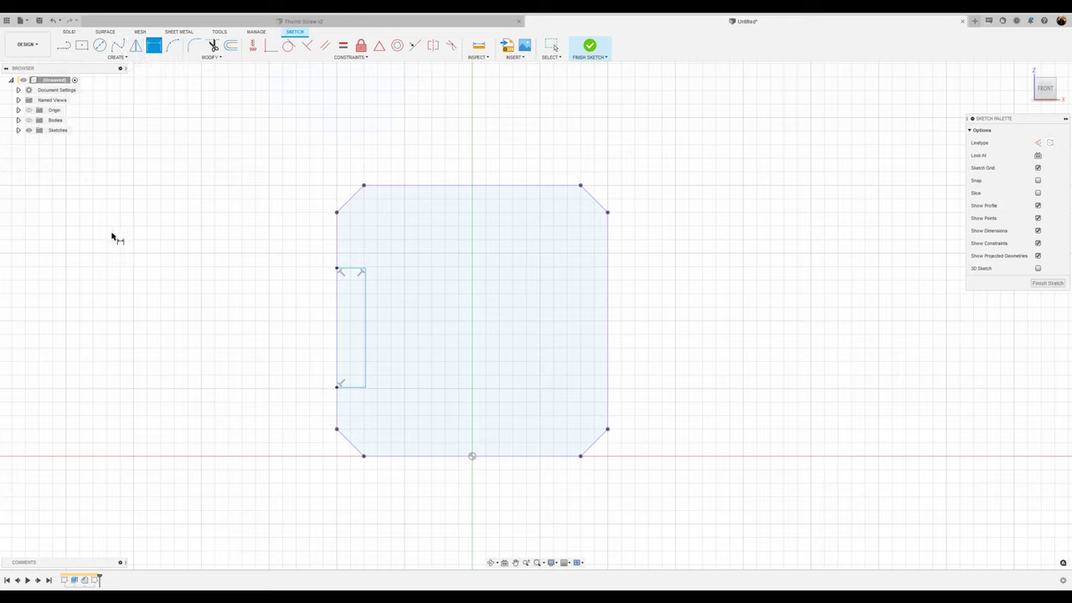
left_click(337, 213)
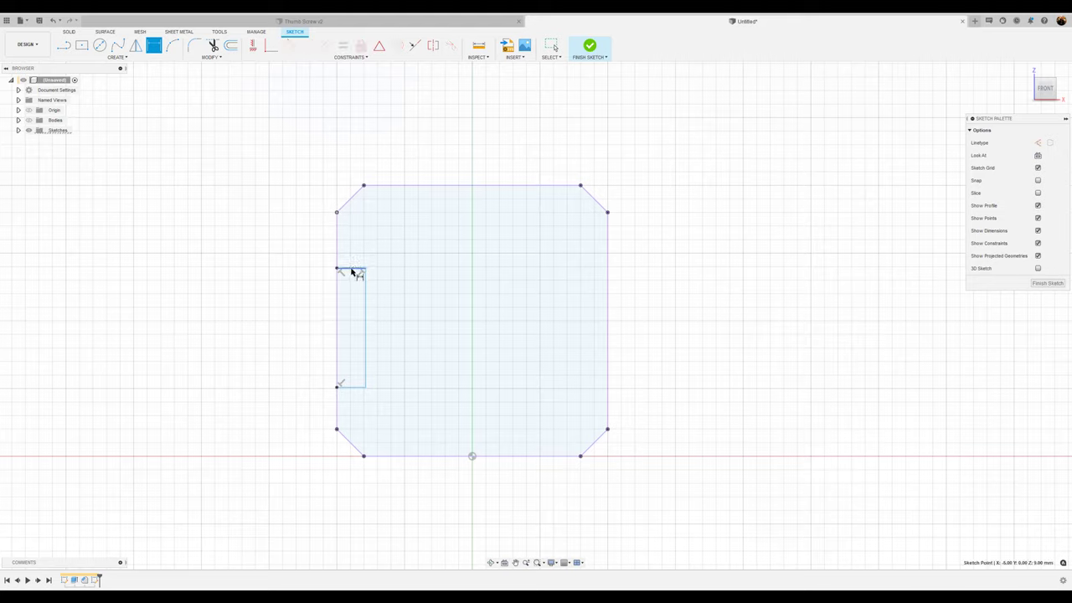
left_click(355, 269)
left_click(266, 239)
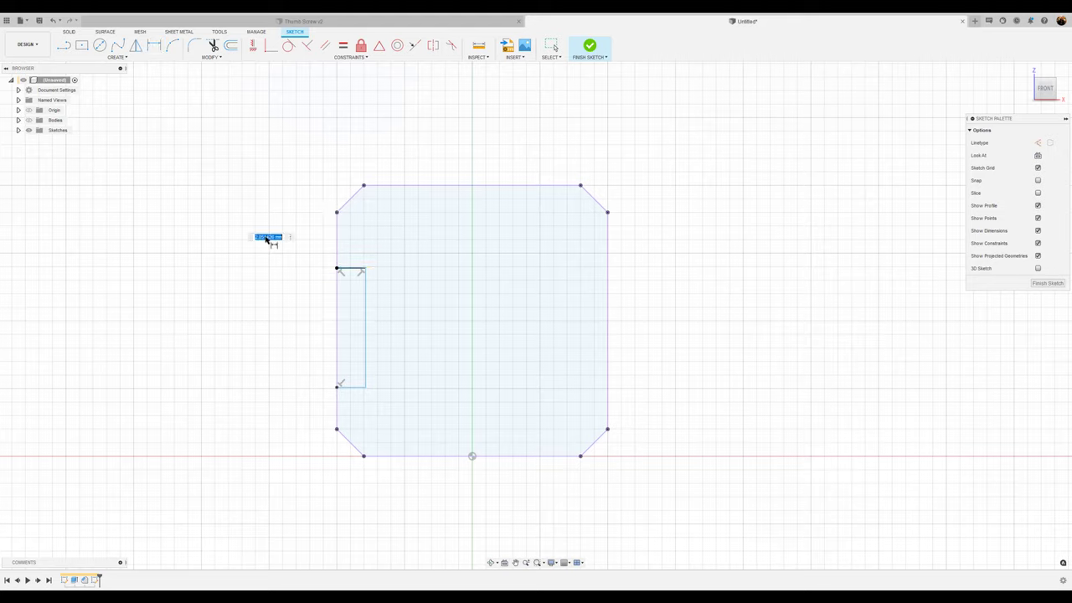
type("3")
key("Return")
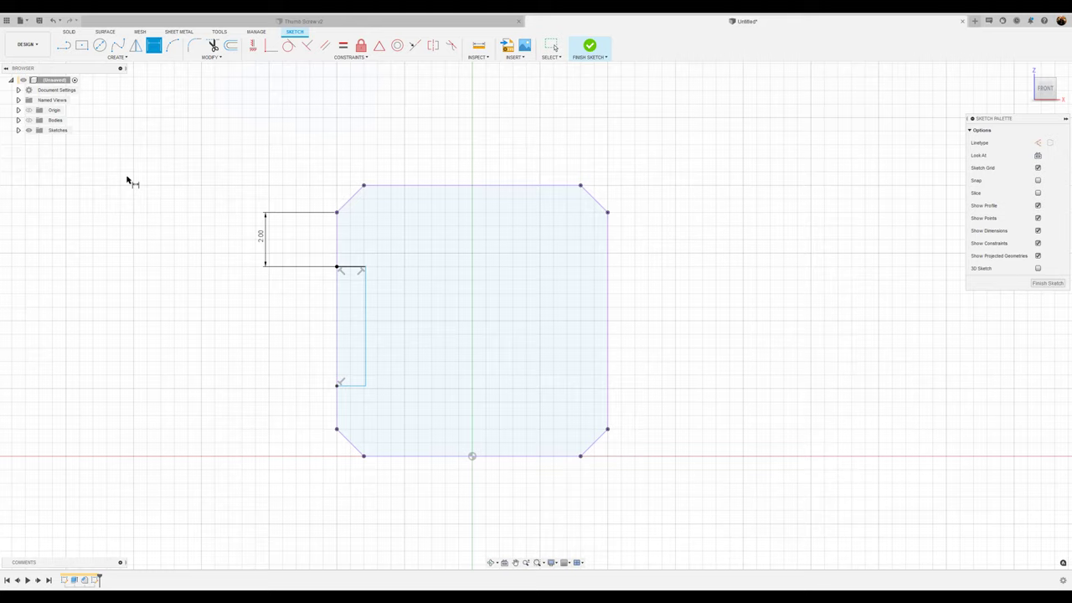
Dimension the groove's lower line 2 mm above the outline's lower-left chamfer corner.
left_click(354, 386)
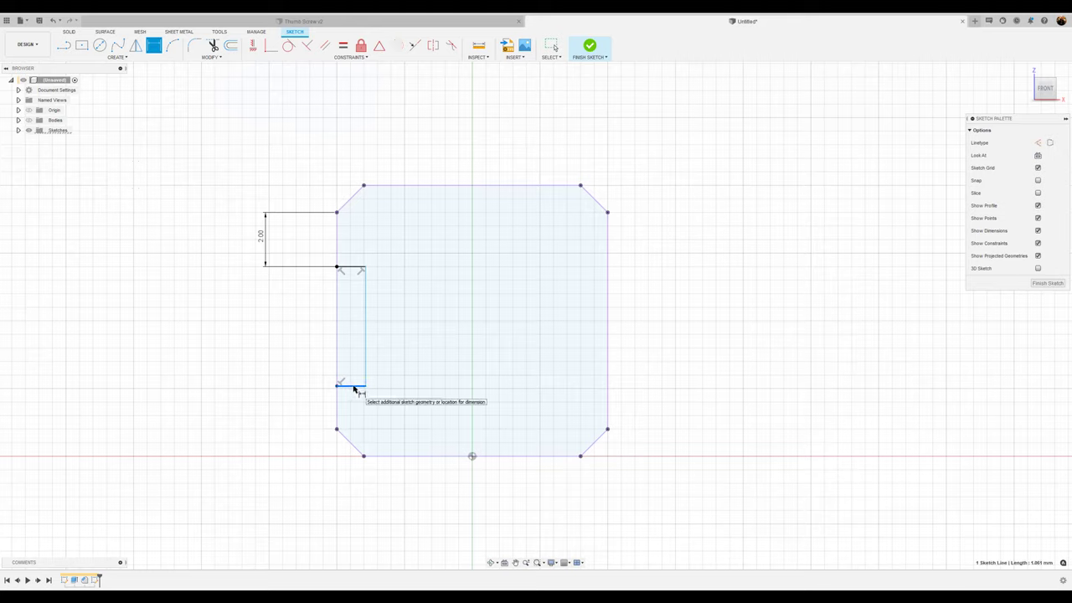
left_click(337, 430)
left_click(266, 415)
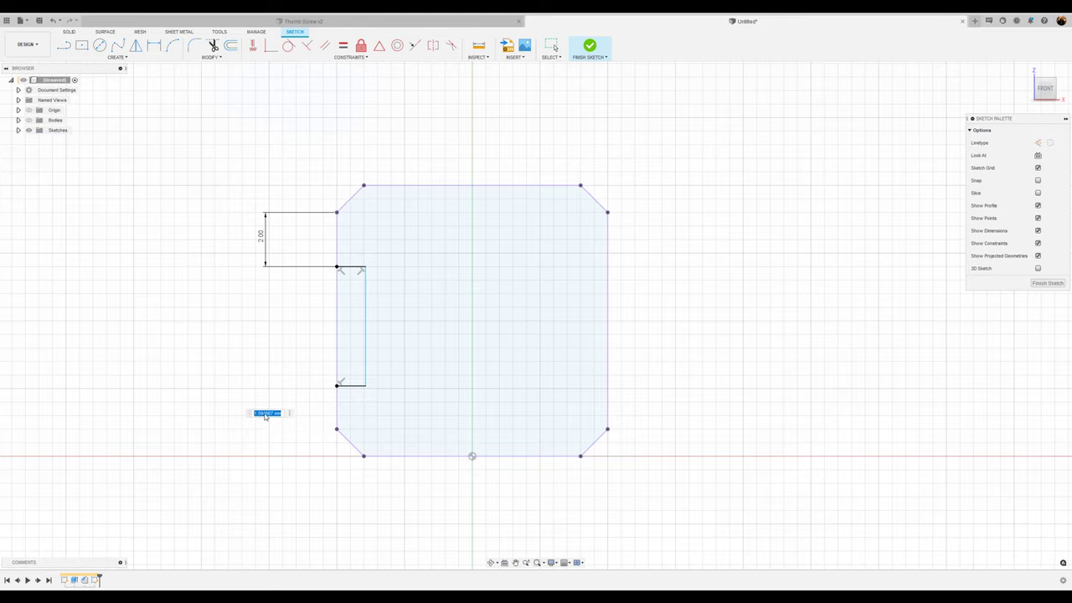
type("2")
key("Return")
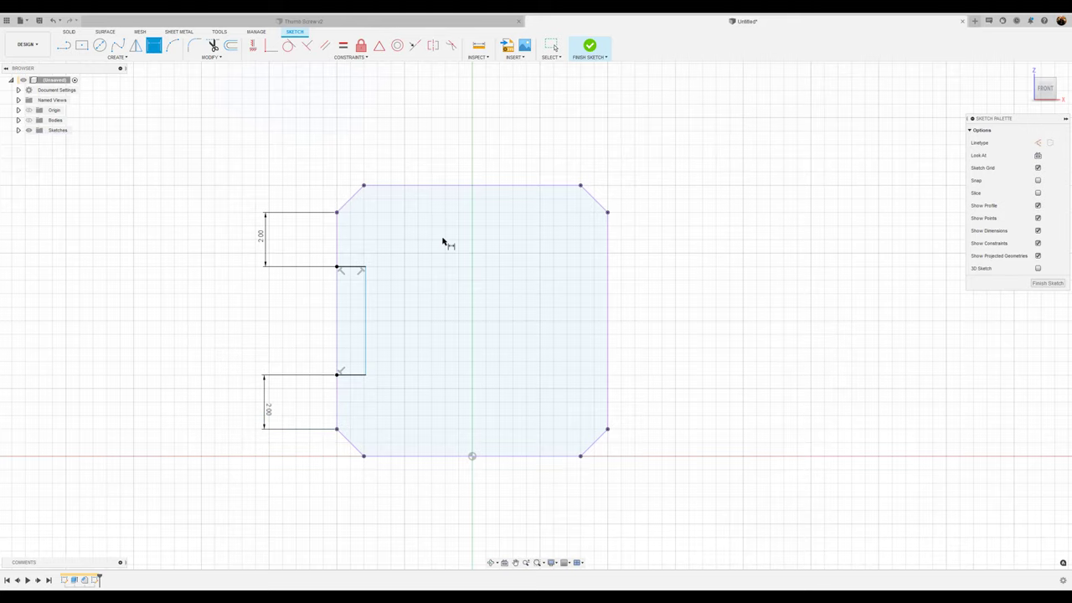
Sketch a diagonal line about 0.78 mm long from the midpoint of the groove's upper line up to the outline's left edge.
scroll(369, 210, "up", 1)
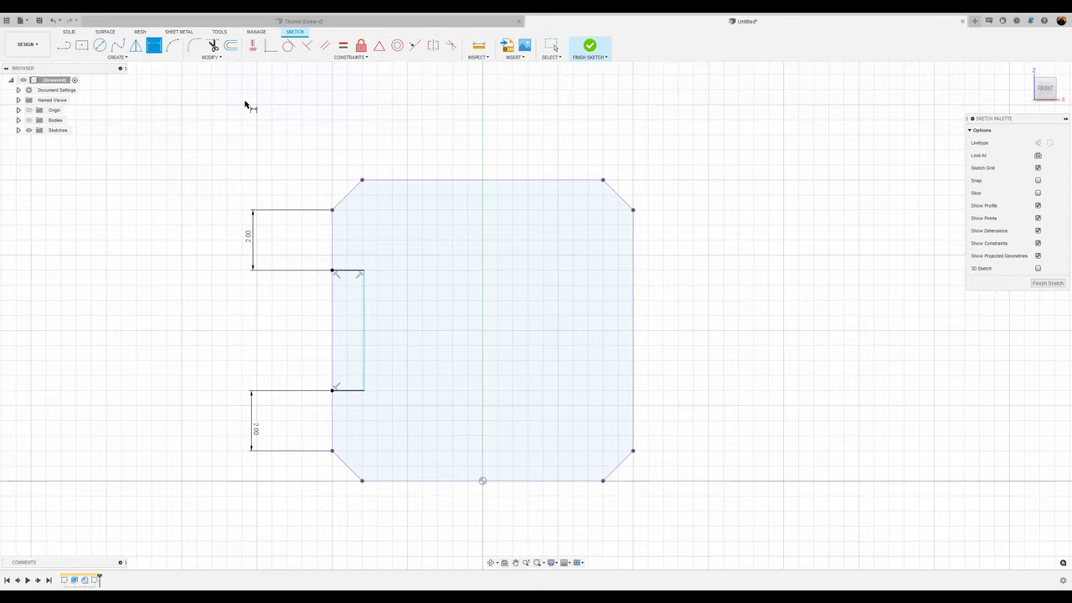
key("l")
scroll(363, 234, "up", 2)
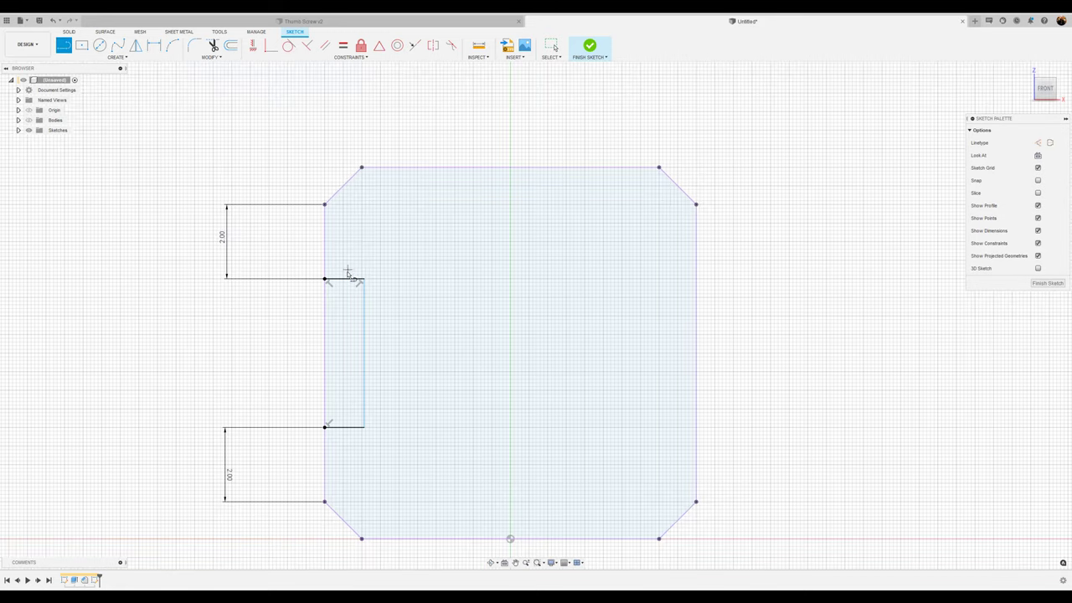
scroll(350, 281, "up", 4)
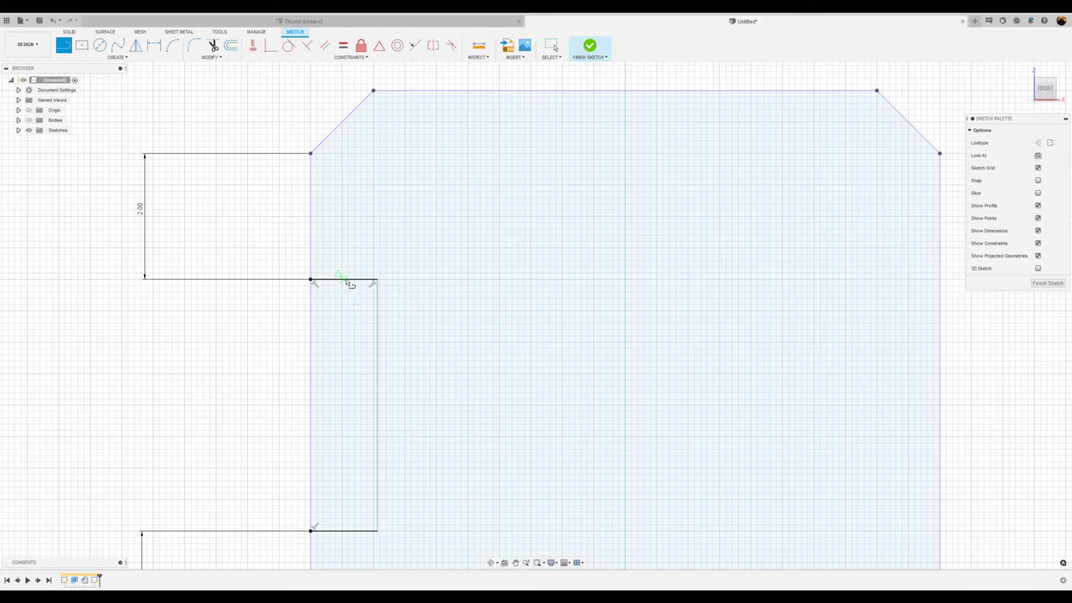
left_click(345, 281)
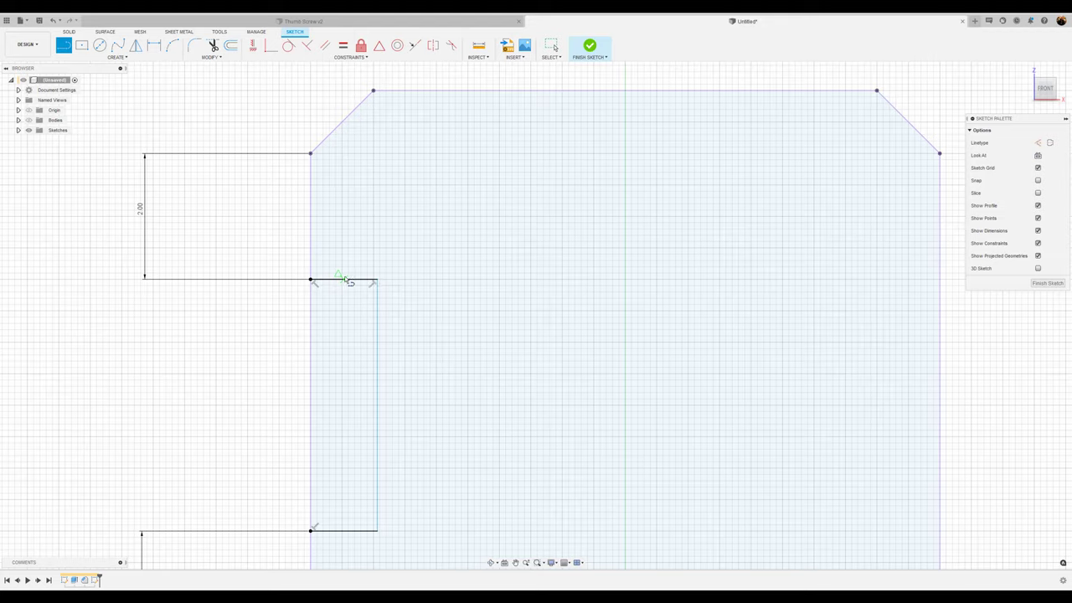
left_click(310, 244)
Sketch a diagonal line about 0.88 mm long from the midpoint of the groove's lower line down to the outline's left edge.
scroll(461, 390, "down", 2)
middle_click_drag(472, 411, 455, 313)
key("l")
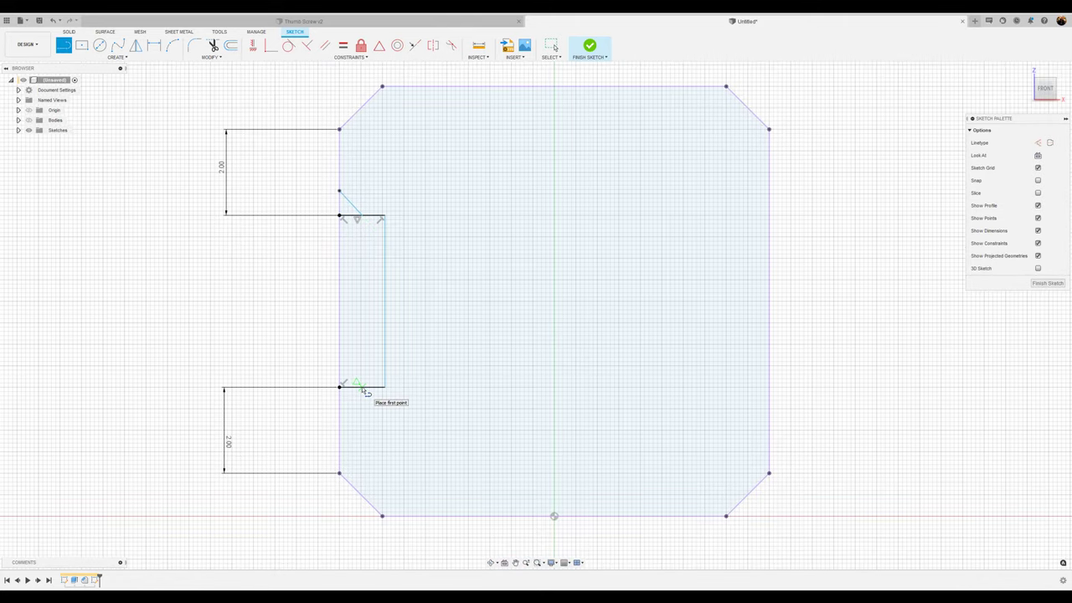
left_click(341, 386)
left_click(340, 418)
Dimension the angle between the upper diagonal and the groove's upper line as 45 degrees.
scroll(435, 270, "up", 3)
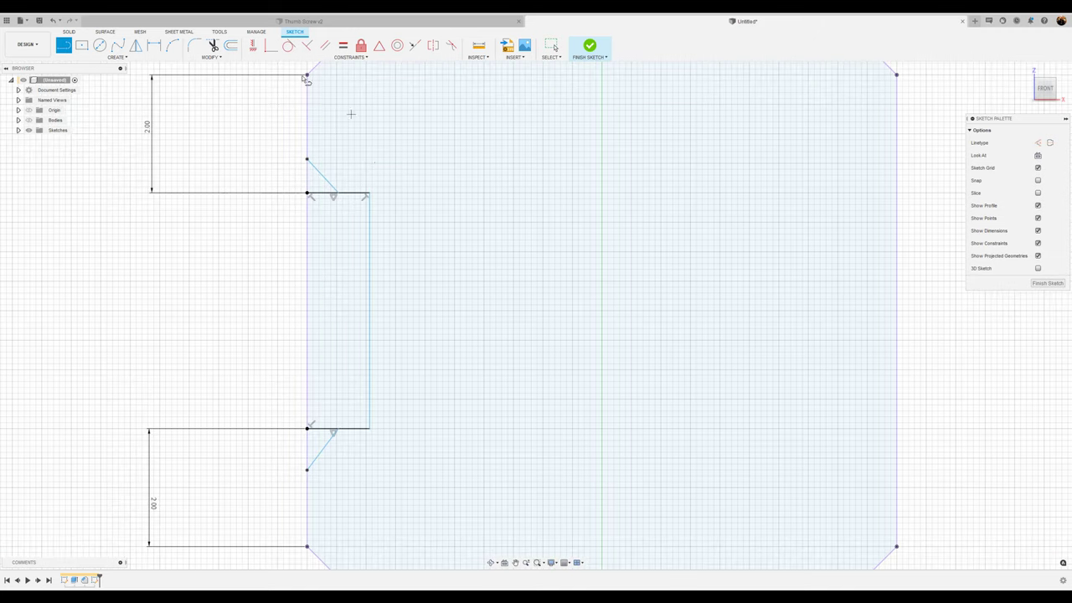
left_click(153, 45)
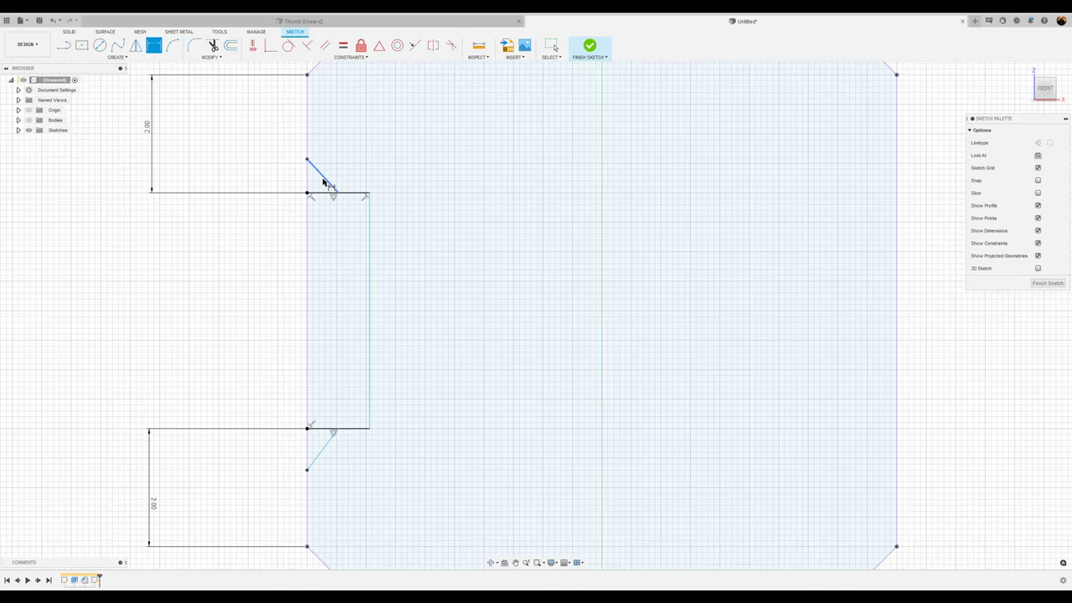
scroll(327, 181, "up", 3)
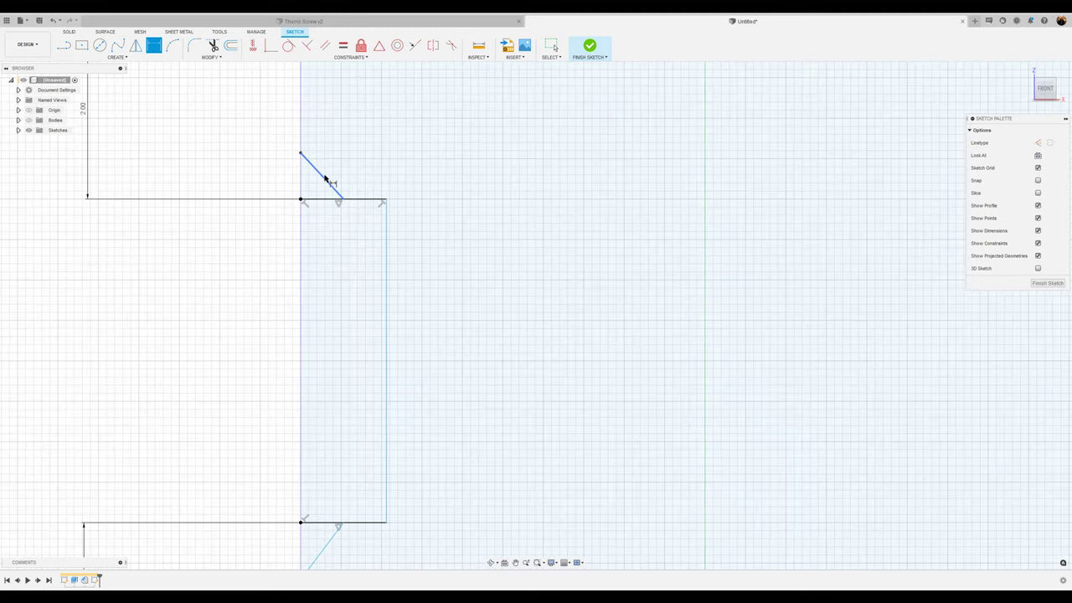
left_click(329, 188)
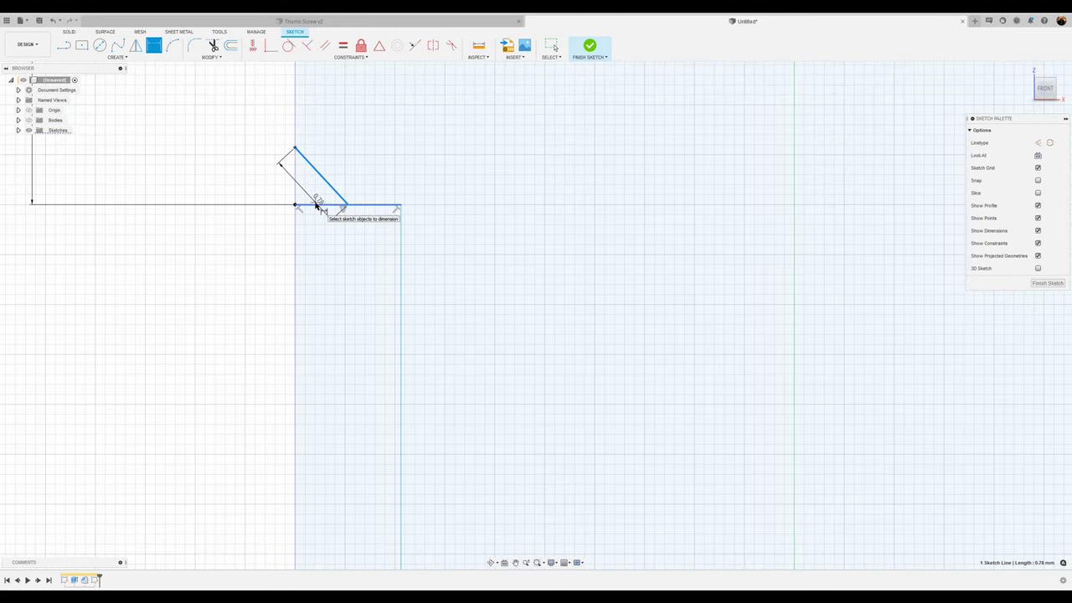
left_click(313, 204)
left_click(254, 168)
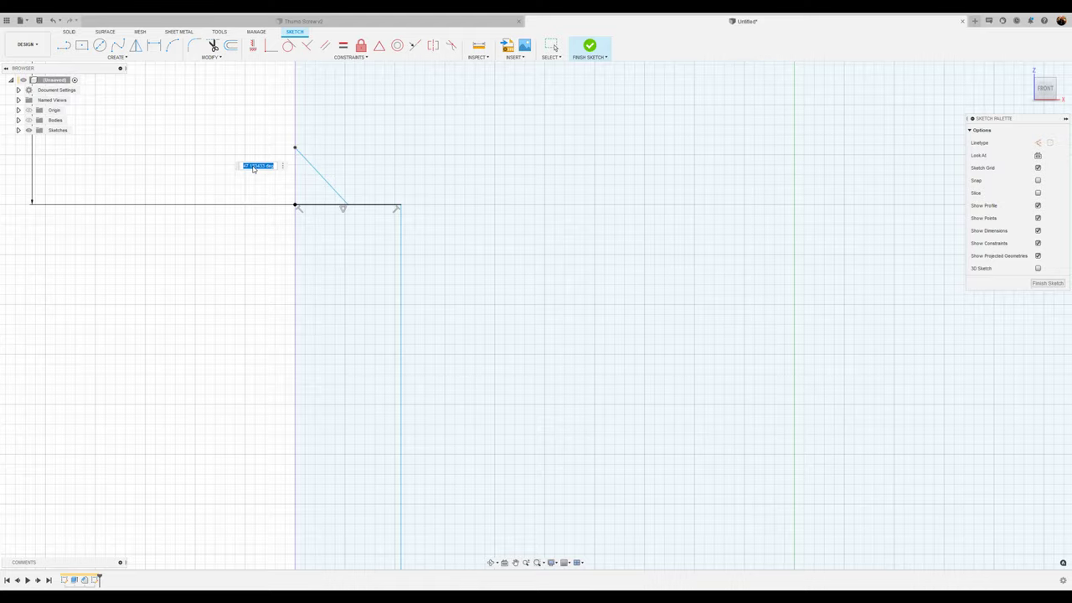
type("45")
key("Return")
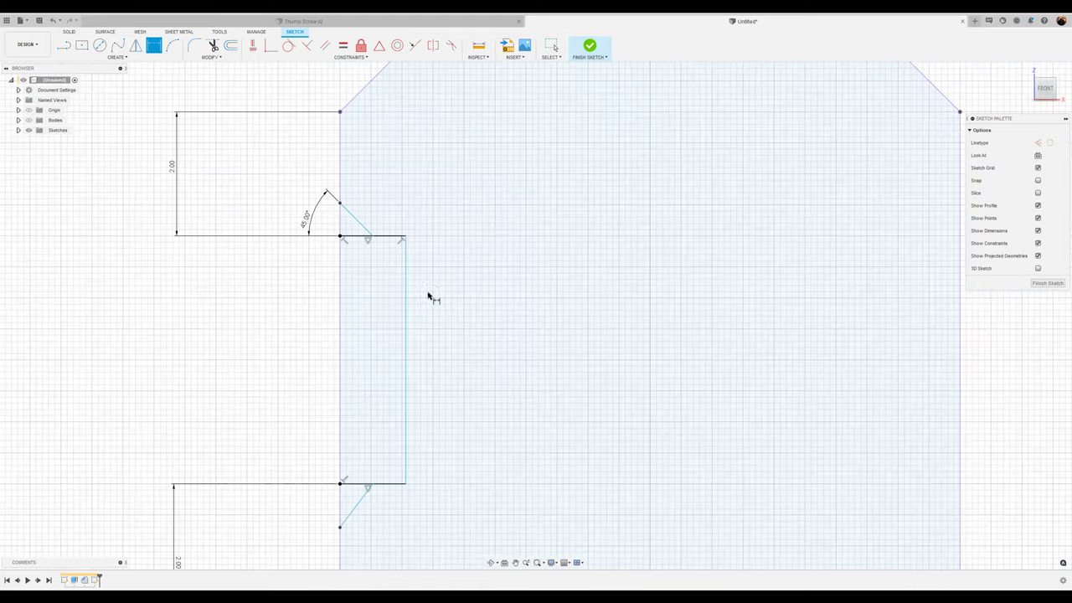
Dimension the angle between the lower diagonal and the groove's lower line as 45 degrees.
scroll(455, 309, "down", 3)
middle_click_drag(473, 416, 453, 286)
scroll(374, 291, "up", 2)
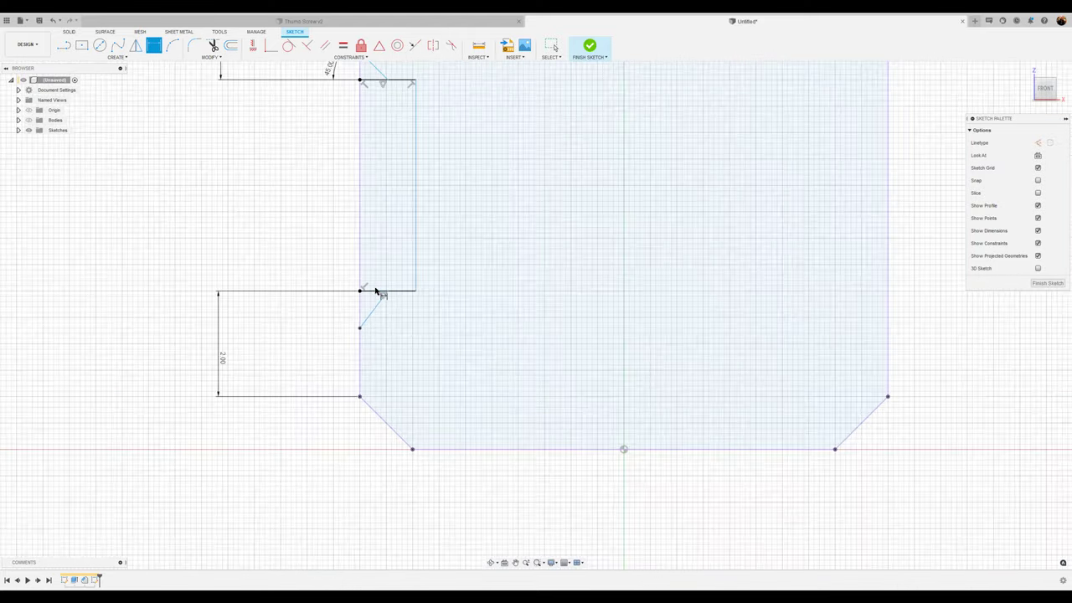
scroll(376, 291, "up", 4)
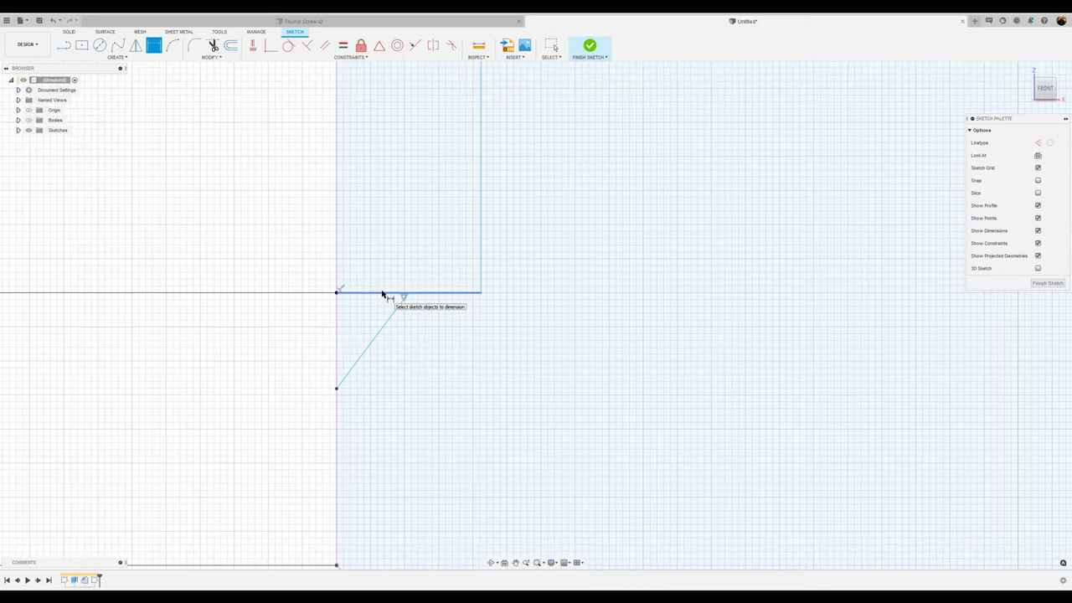
left_click(392, 311)
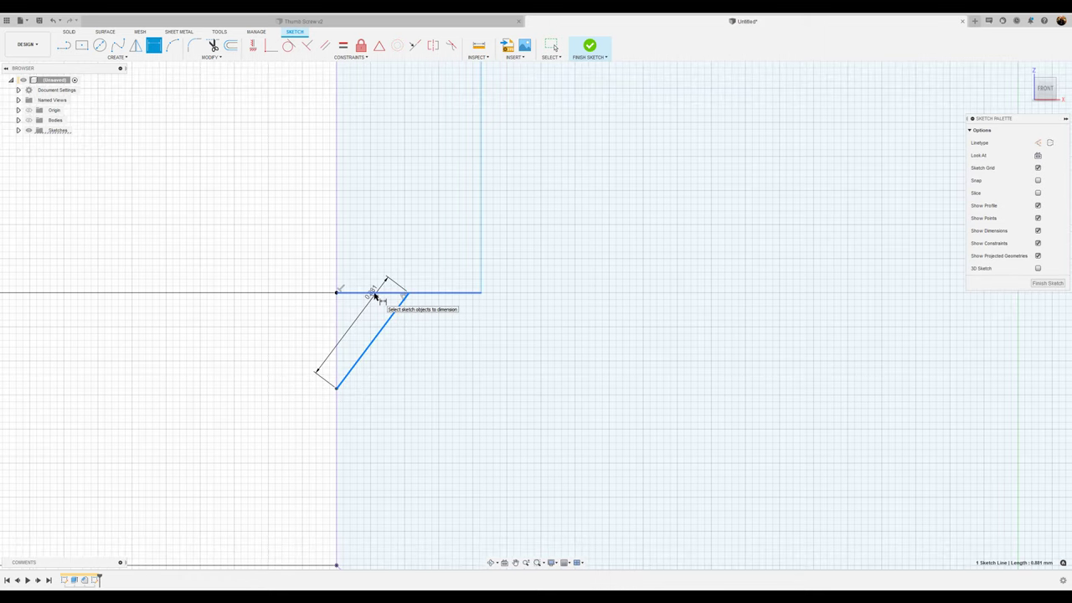
left_click(375, 295)
left_click(255, 347)
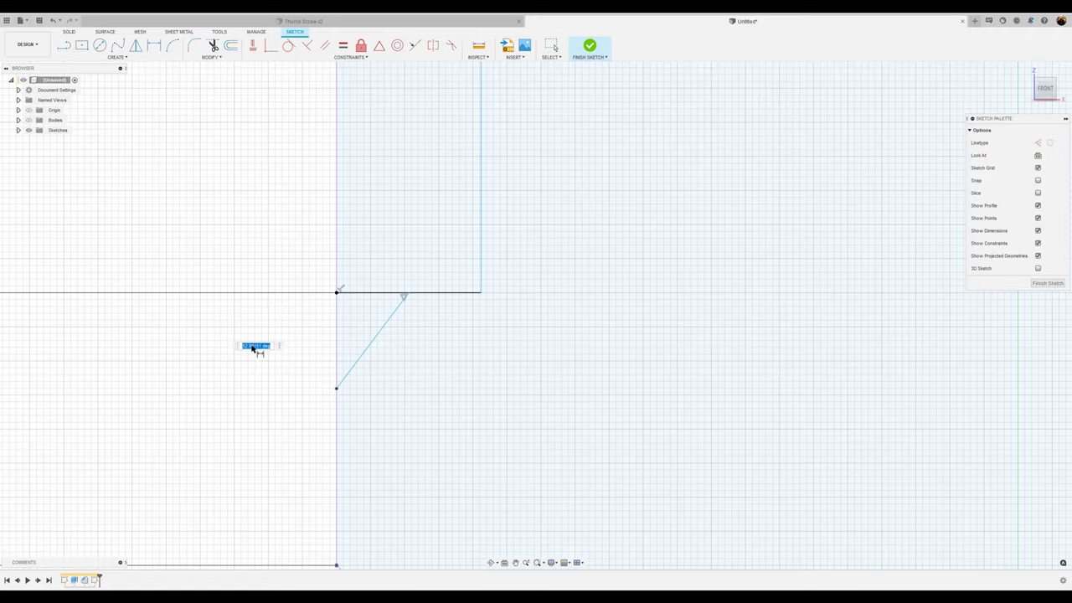
key("BackSpace")
type("45")
key("Return")
Dimension the upper diagonal's length as 0.75 mm.
scroll(501, 301, "down", 5)
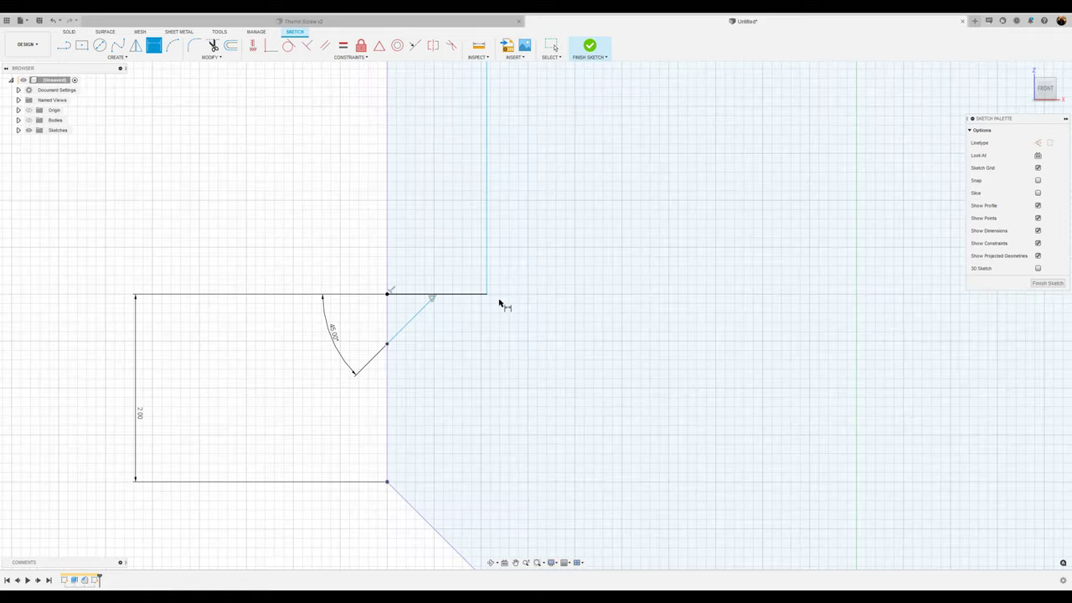
middle_click_drag(544, 236, 488, 332)
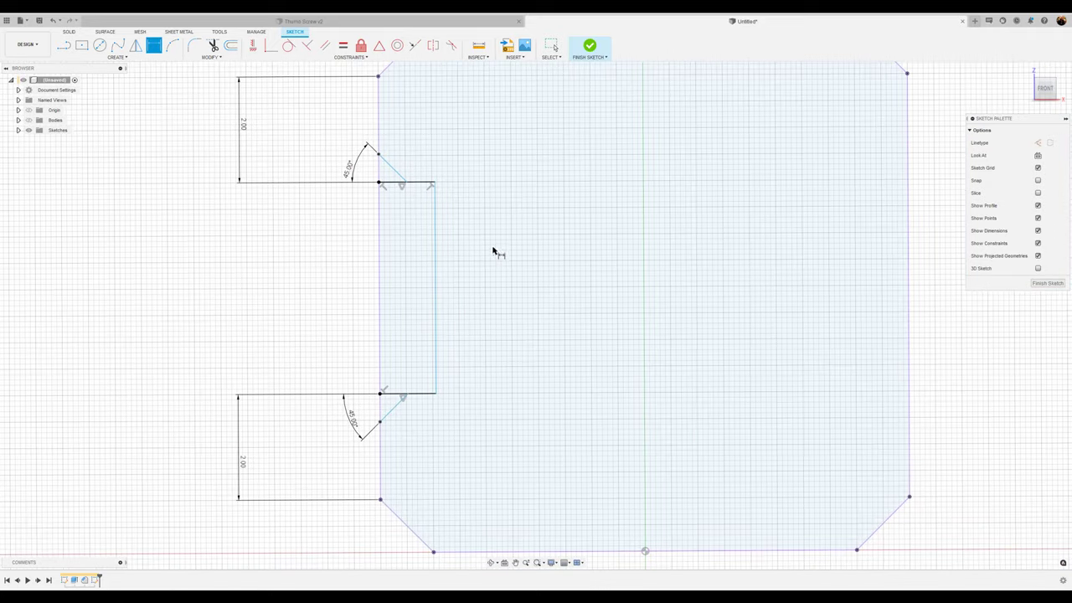
middle_click_drag(486, 247, 465, 273)
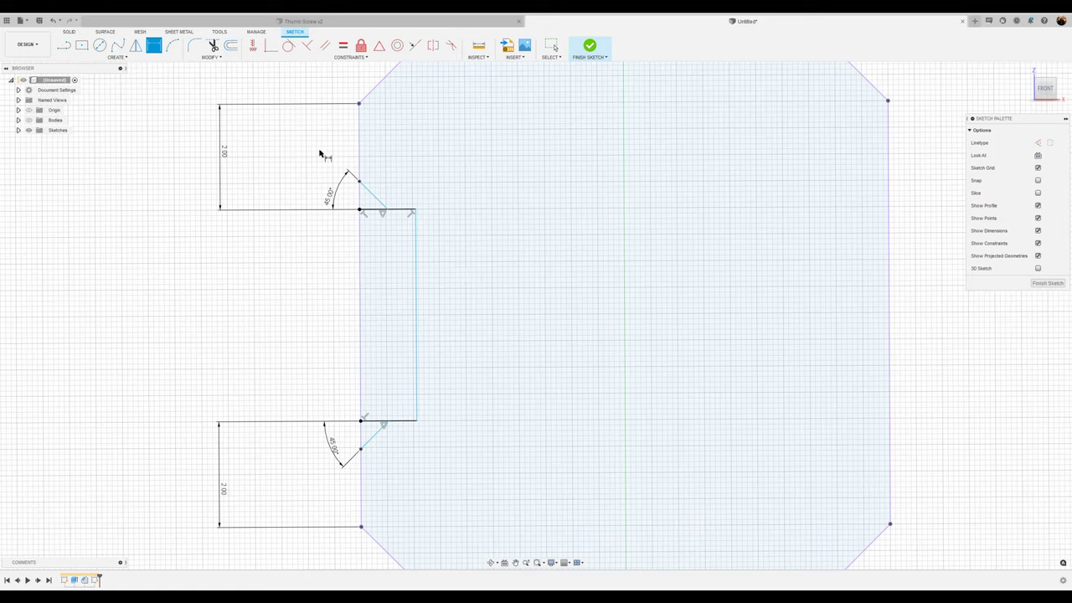
left_click(374, 198)
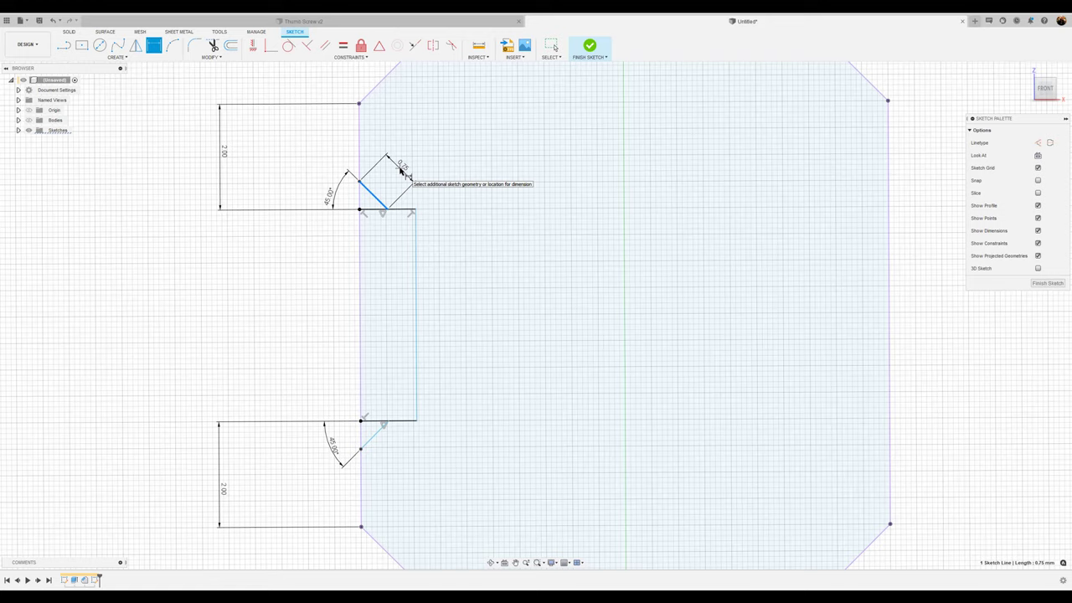
left_click(402, 170)
key("Return")
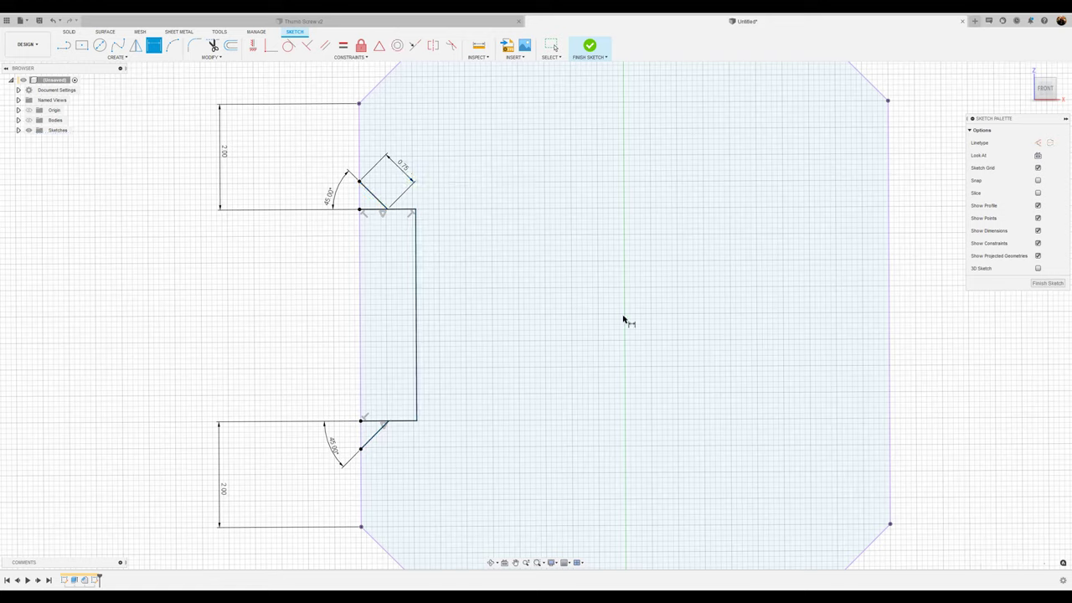
scroll(626, 336, "down", 2)
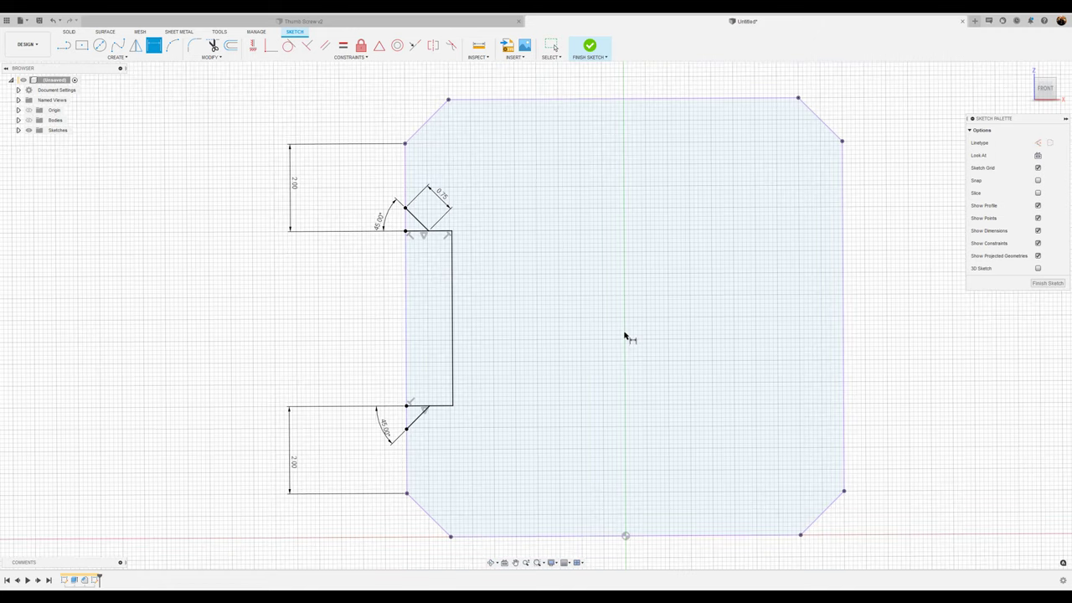
Finish the groove sketch and make the bodies visible again.
left_click(1049, 284)
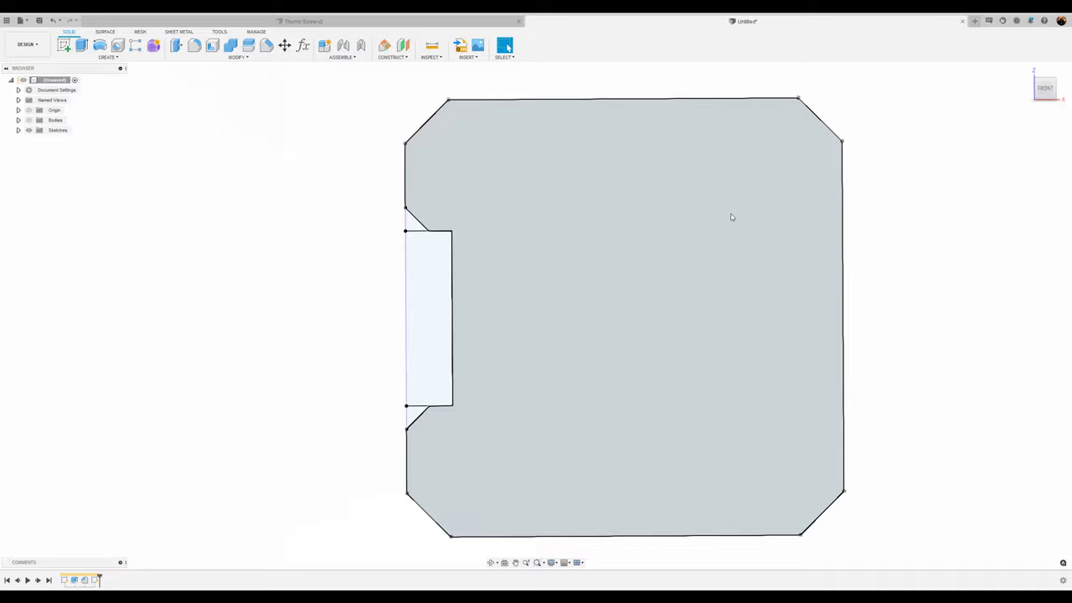
left_click(28, 120)
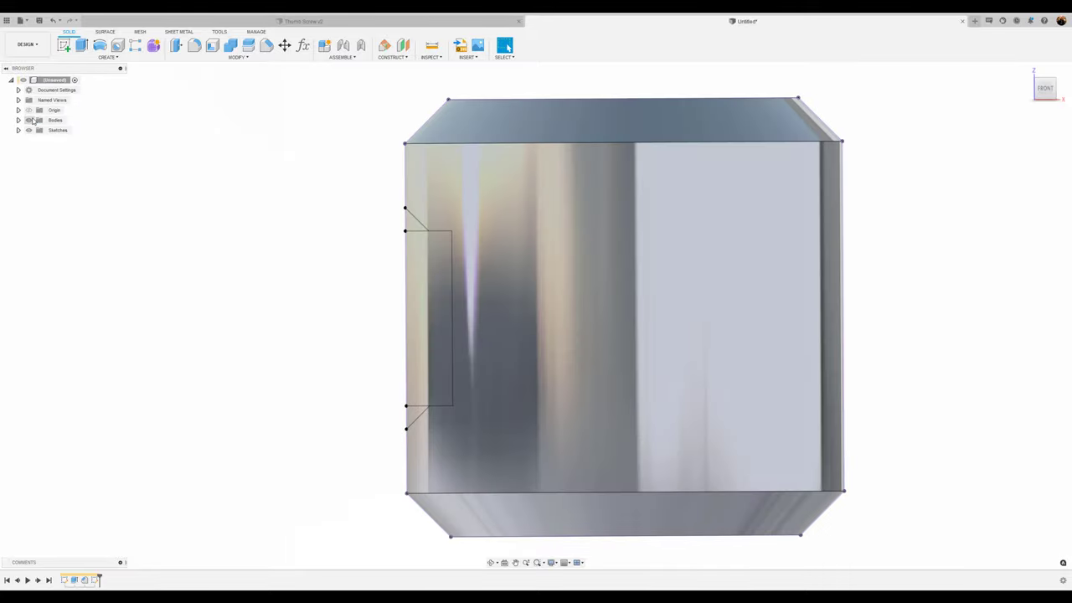
middle_click_drag(974, 263, 870, 266)
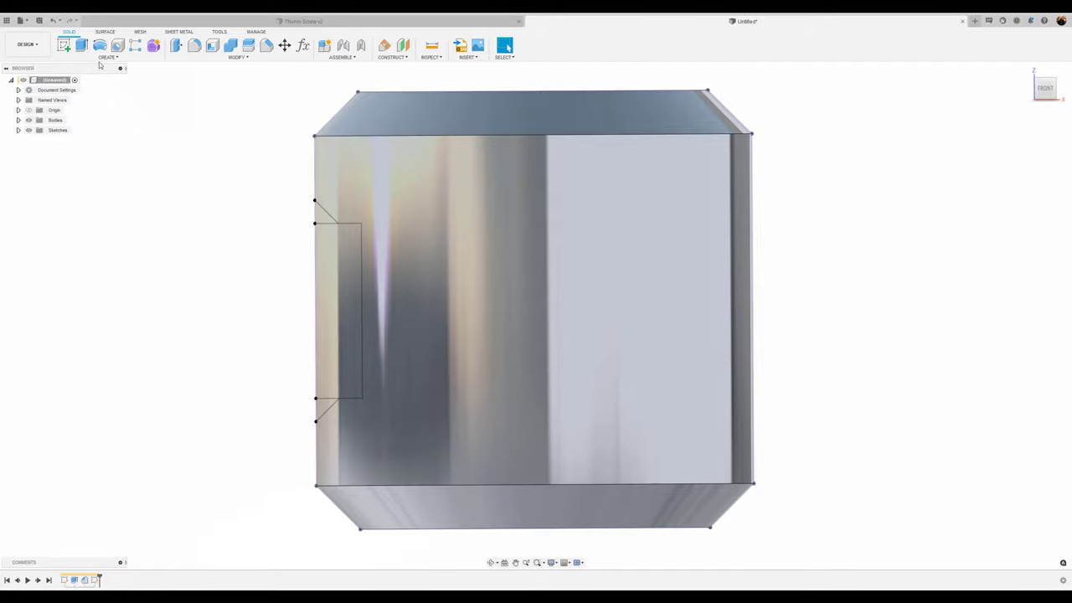
Revolve the three groove profiles 360 degrees about the cylinder's central axis as a cut.
left_click(100, 44)
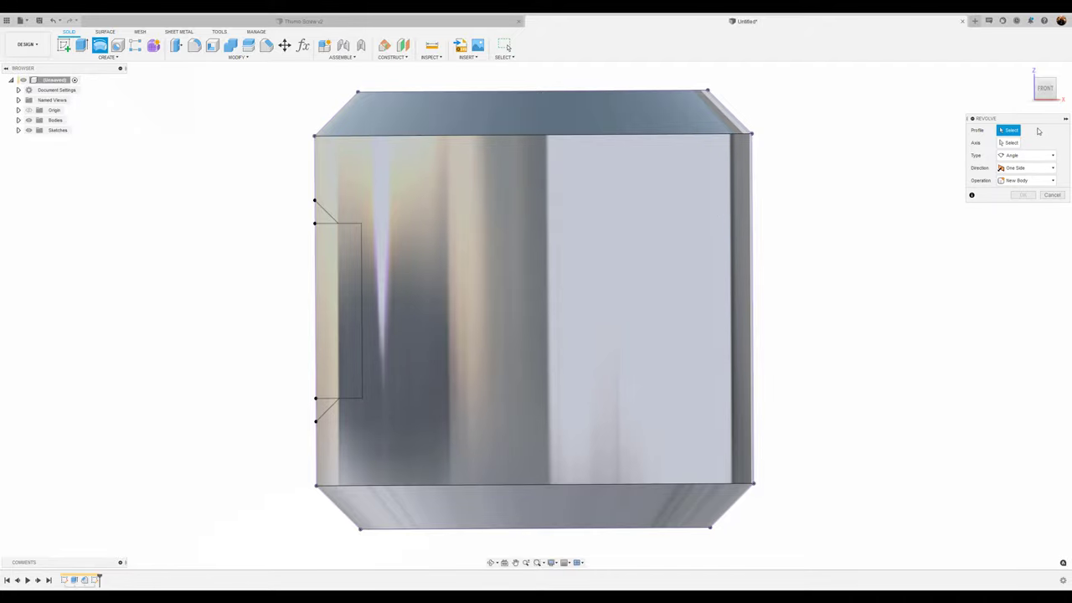
left_click(324, 216)
left_click(338, 260)
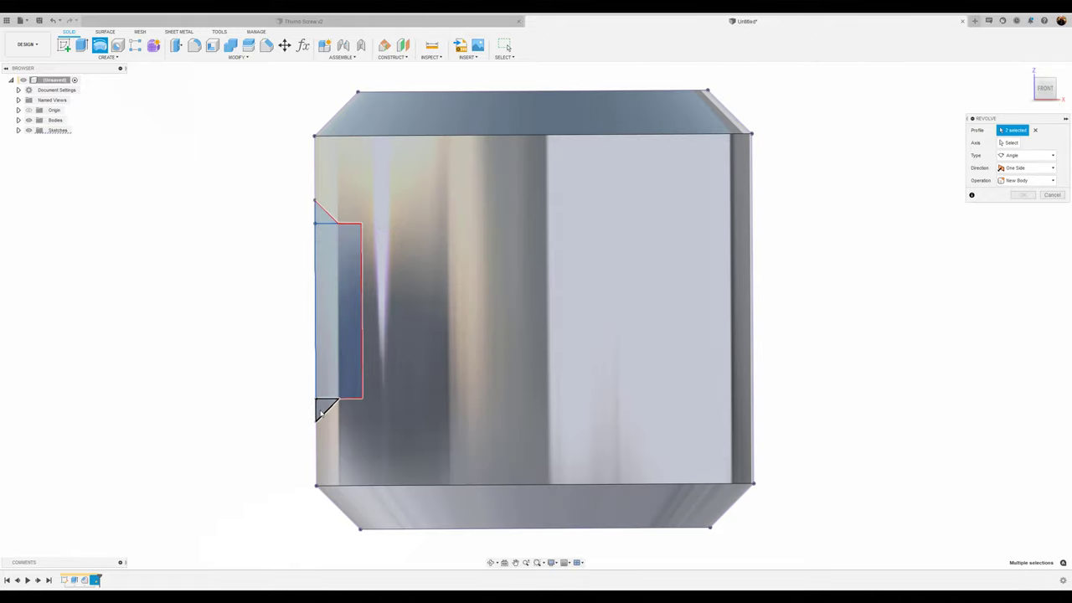
left_click(1018, 144)
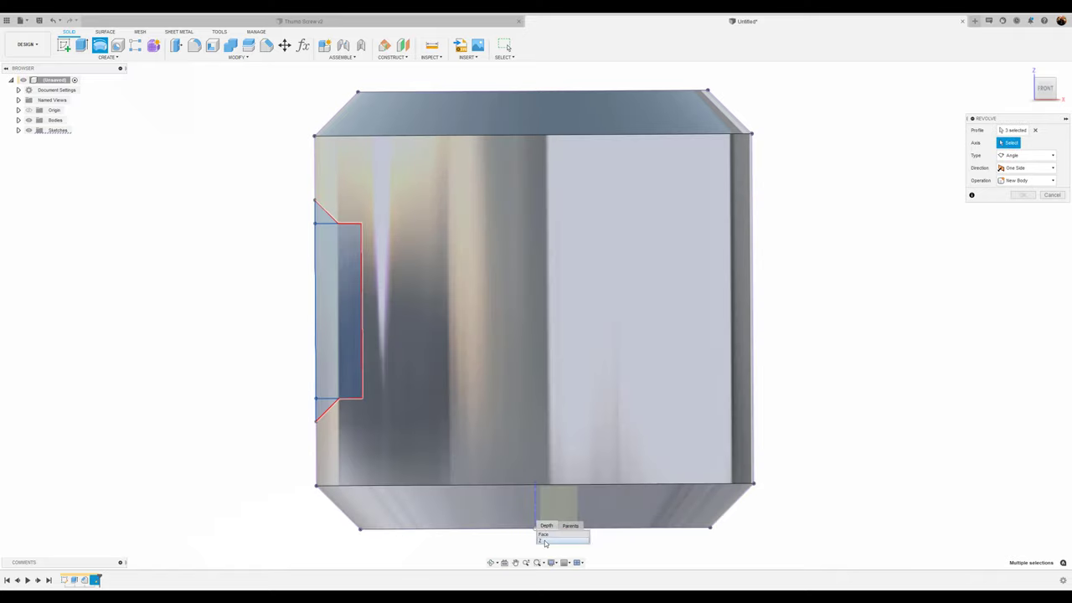
left_click(545, 543)
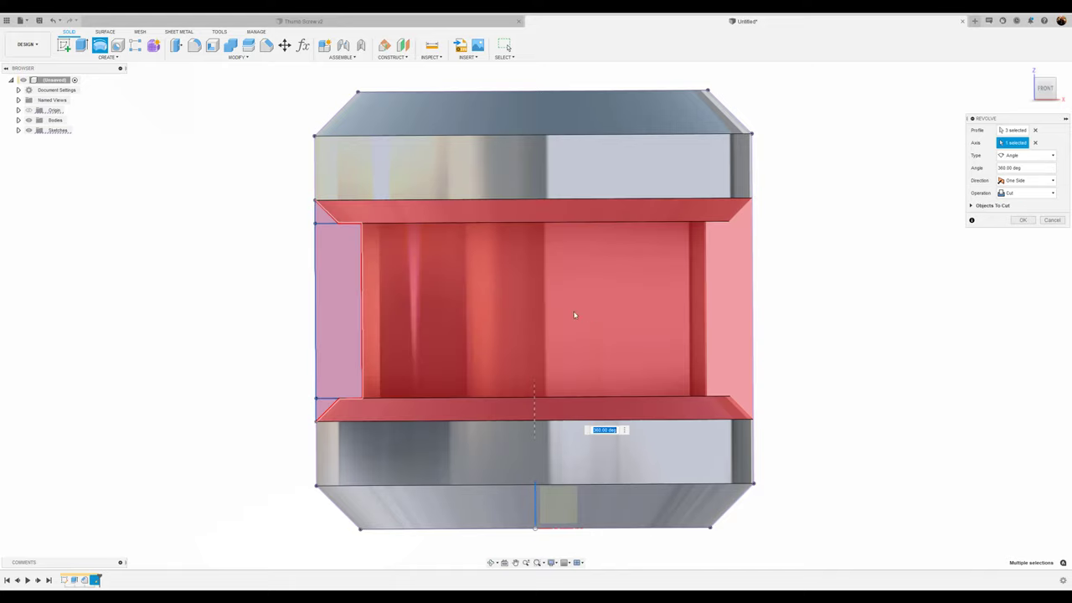
left_click(1035, 143)
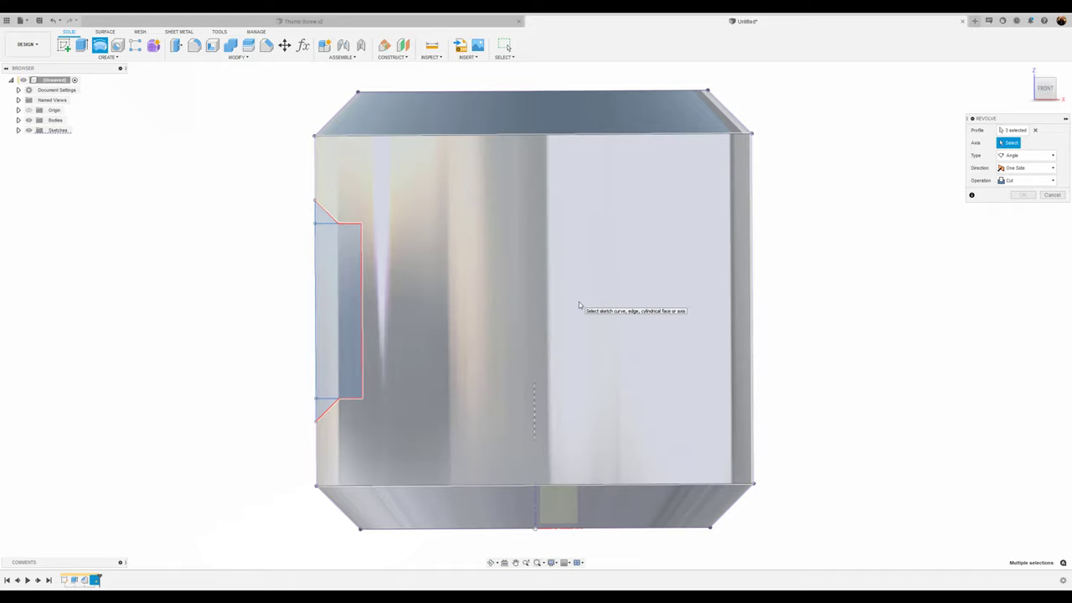
left_click(578, 306)
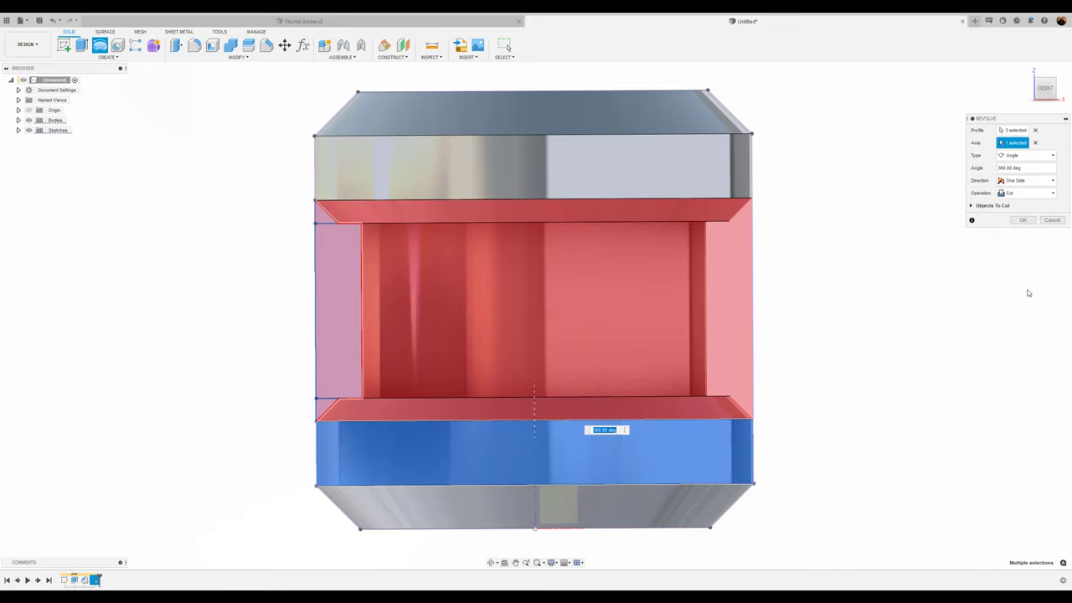
left_click(1024, 220)
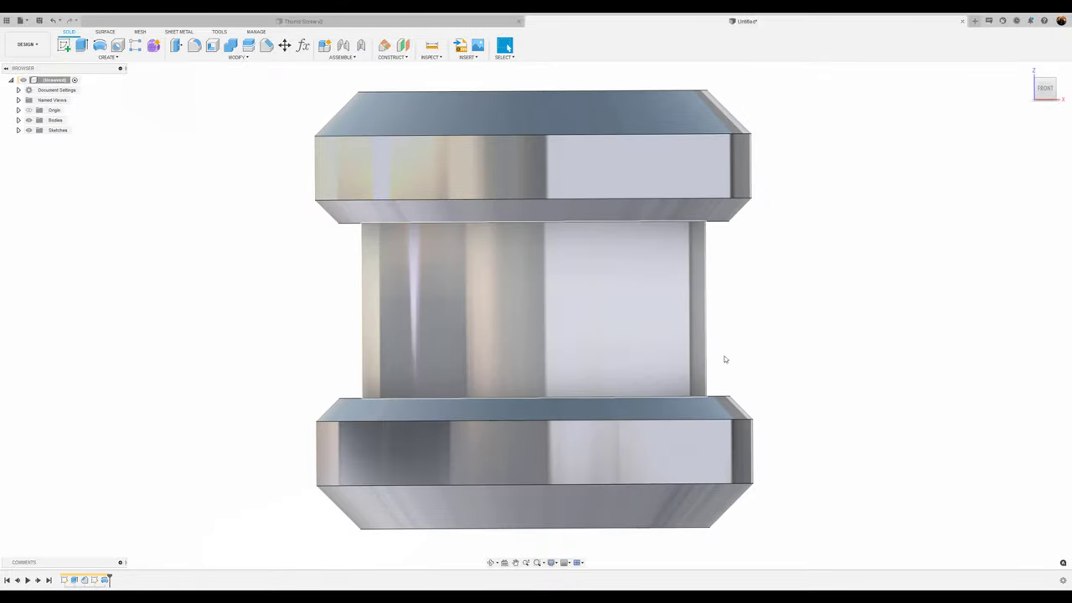
Check the knurled rings on the Thumb Screw v2 reference model and return to the untitled design.
scroll(723, 360, "down", 3)
middle_click_drag(723, 360, 635, 196, "shift")
left_click(468, 21)
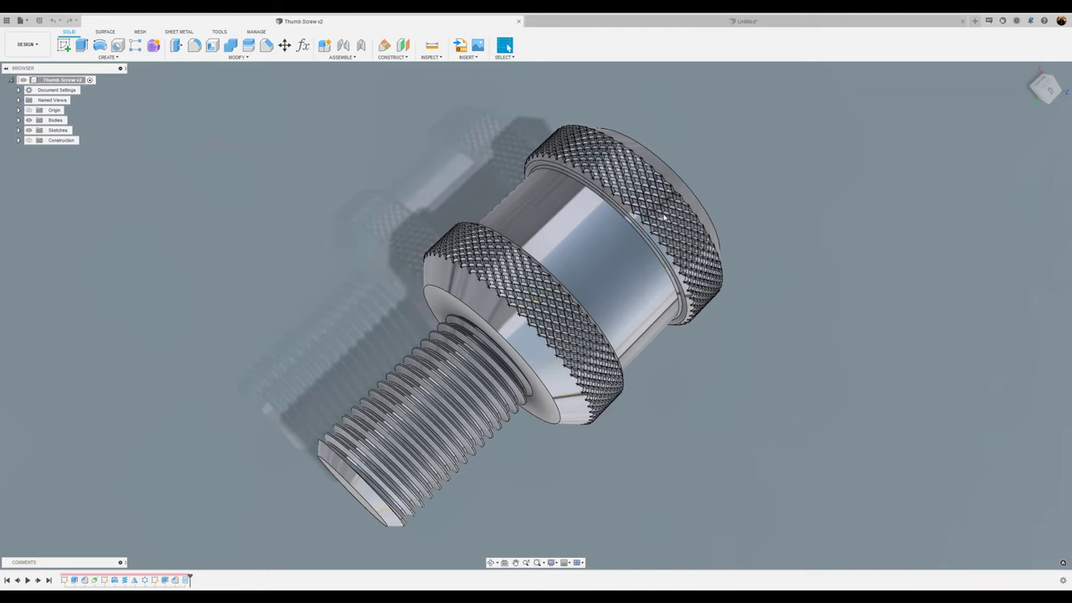
left_click(764, 22)
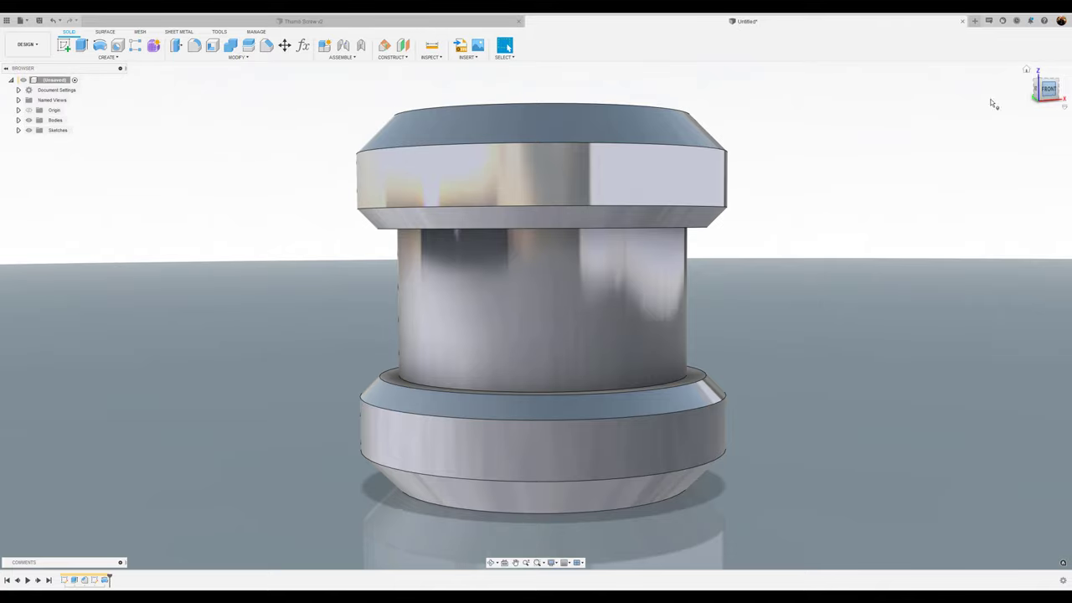
Start a Coil on the head's top face with a 10 mm diameter base circle centred on the origin.
left_click(1040, 92)
left_click(108, 56)
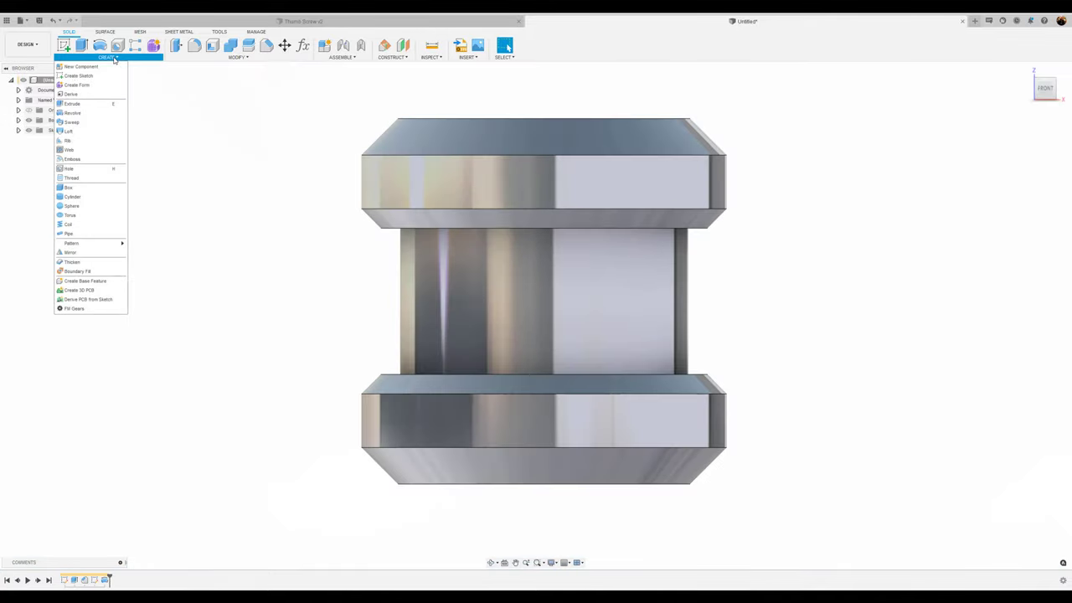
left_click(73, 227)
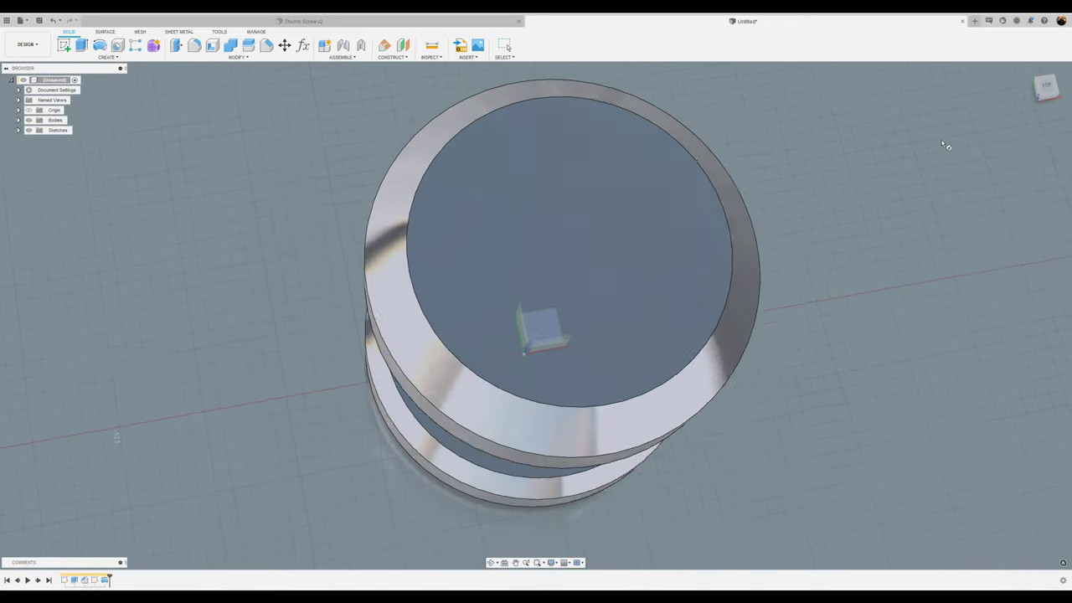
left_click(1046, 87)
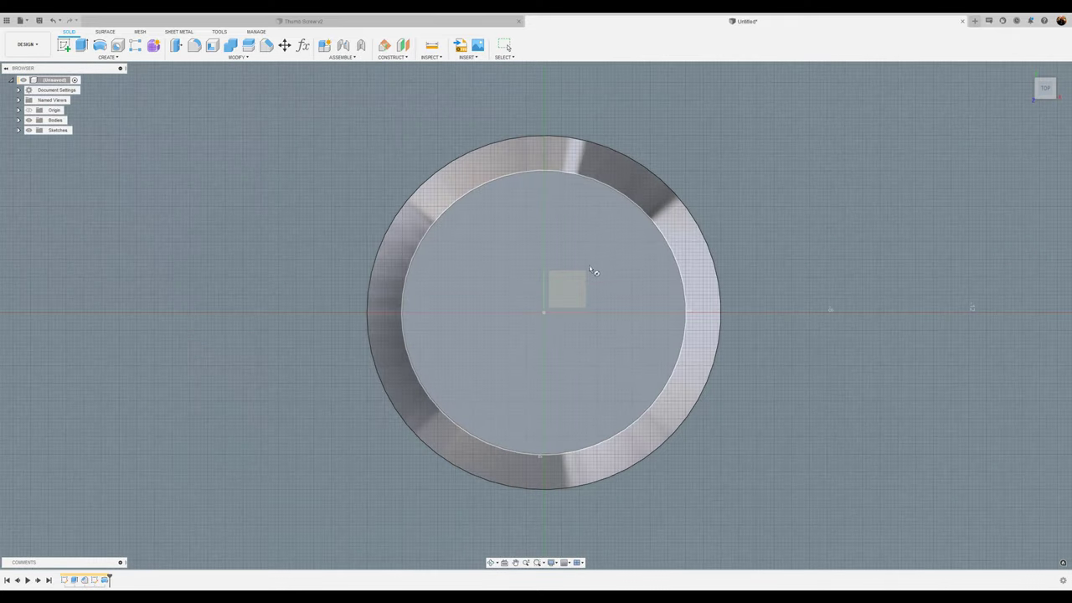
left_click(482, 253)
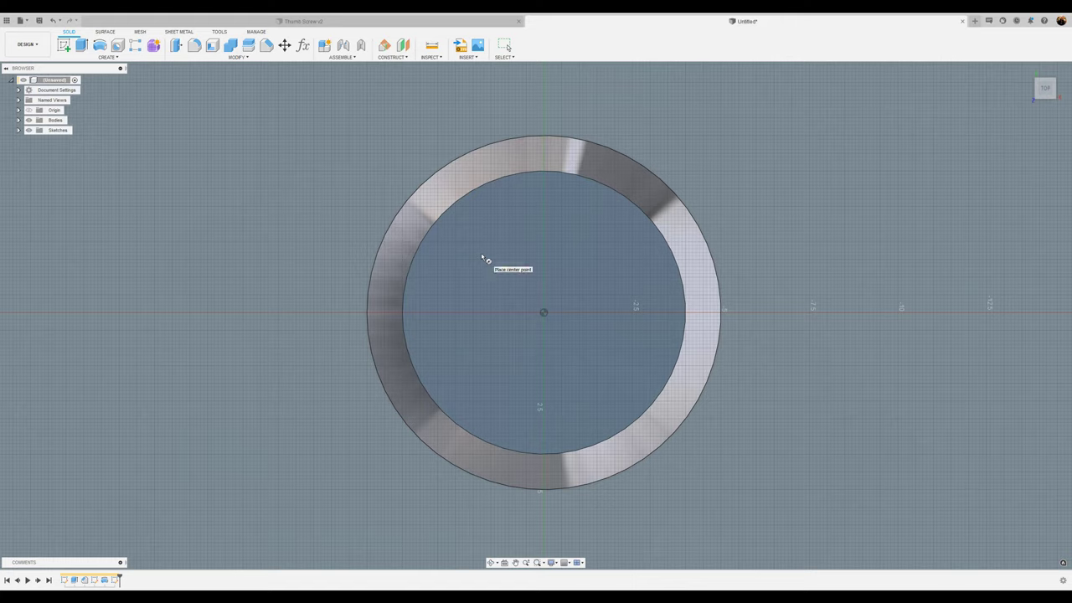
left_click(543, 313)
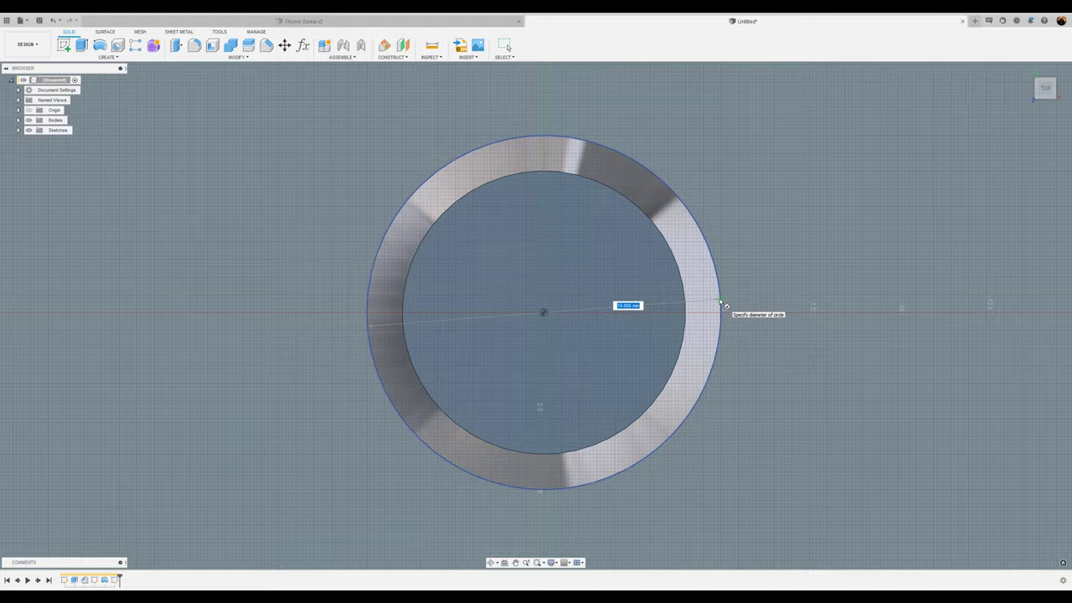
left_click(722, 303)
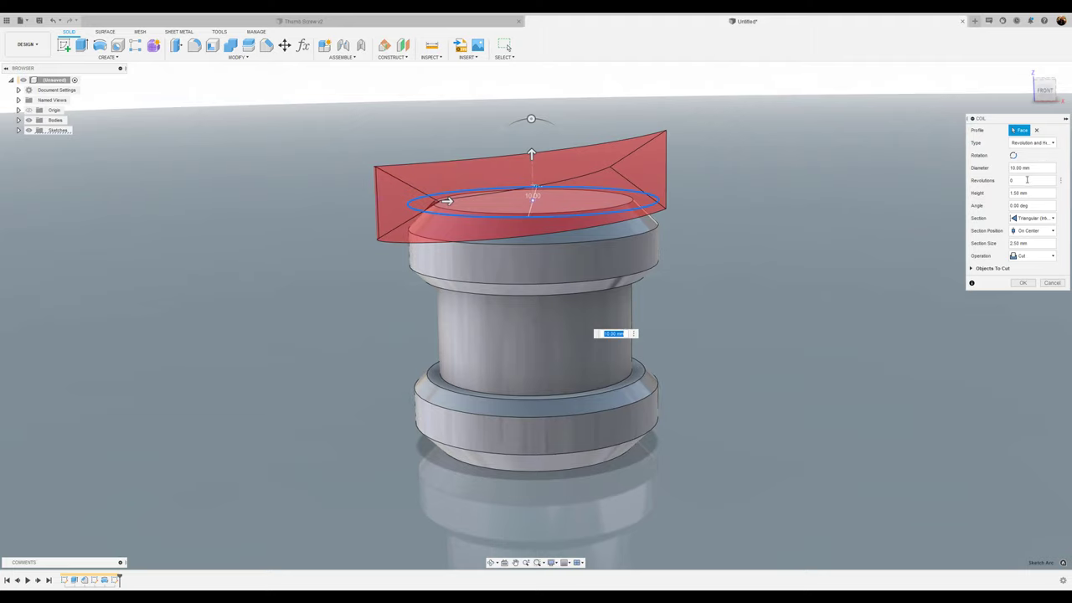
Set the coil to 0.4 revolutions and a height of -10 mm.
left_click(1027, 179)
type("4")
left_click(1033, 193)
type("1")
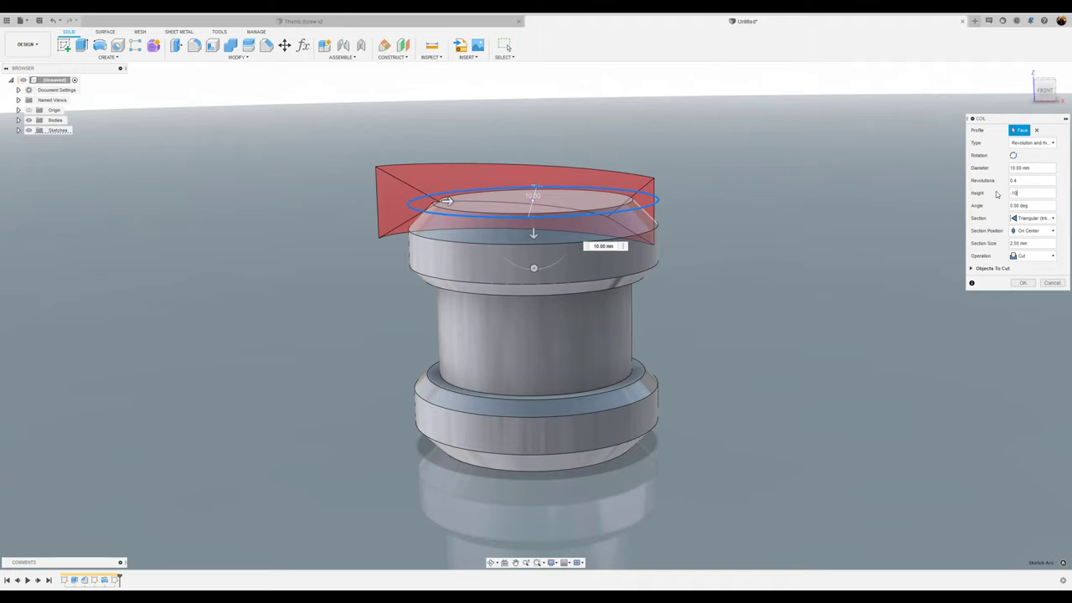
type("0")
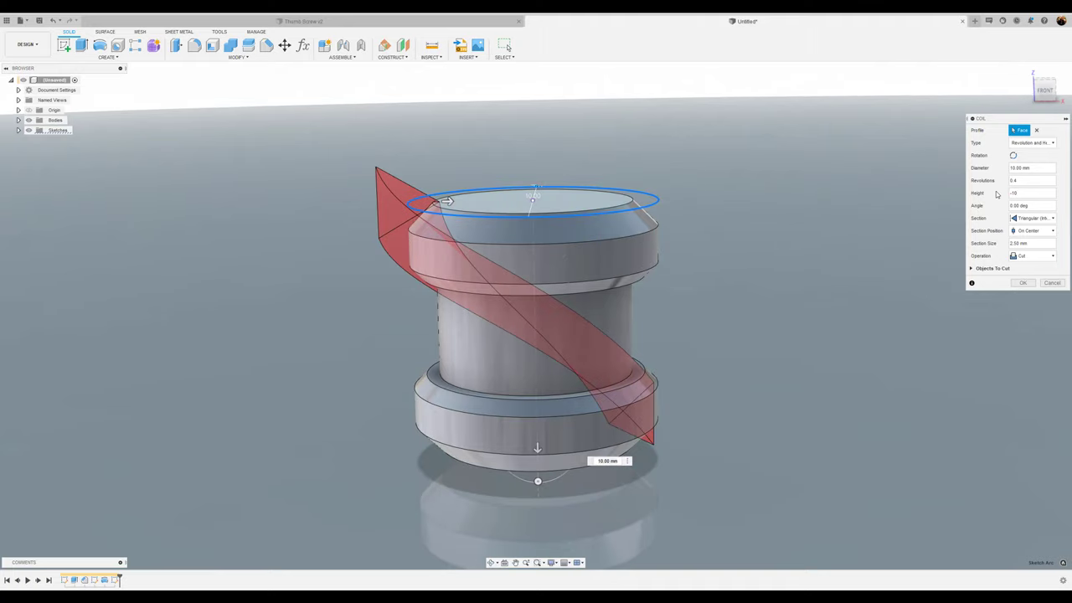
Give the coil a triangular internal section of 0.3 mm and create it as a cut.
left_click(1040, 220)
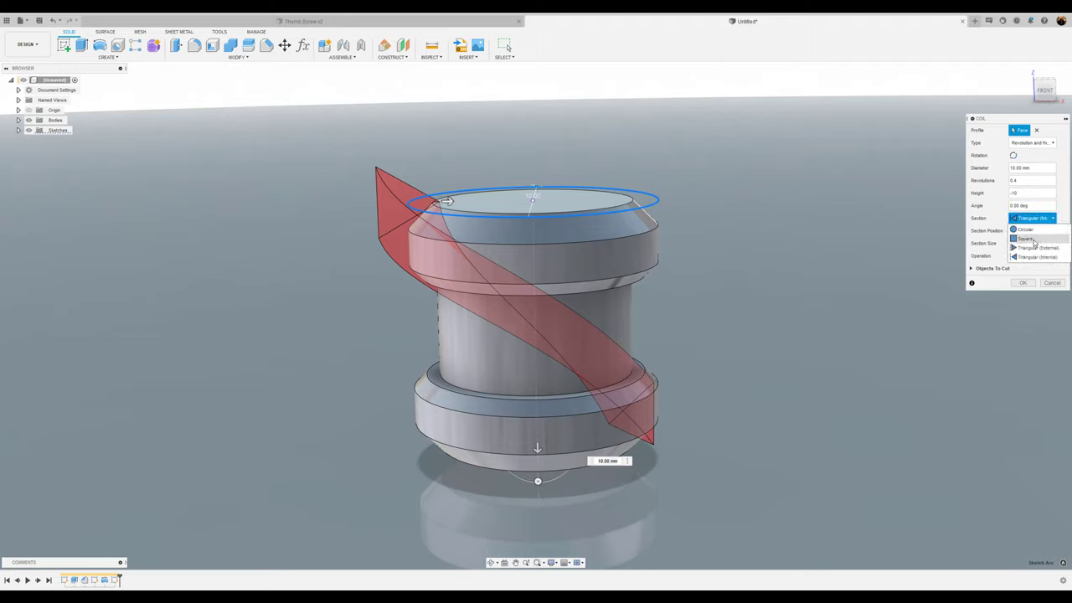
left_click(1033, 257)
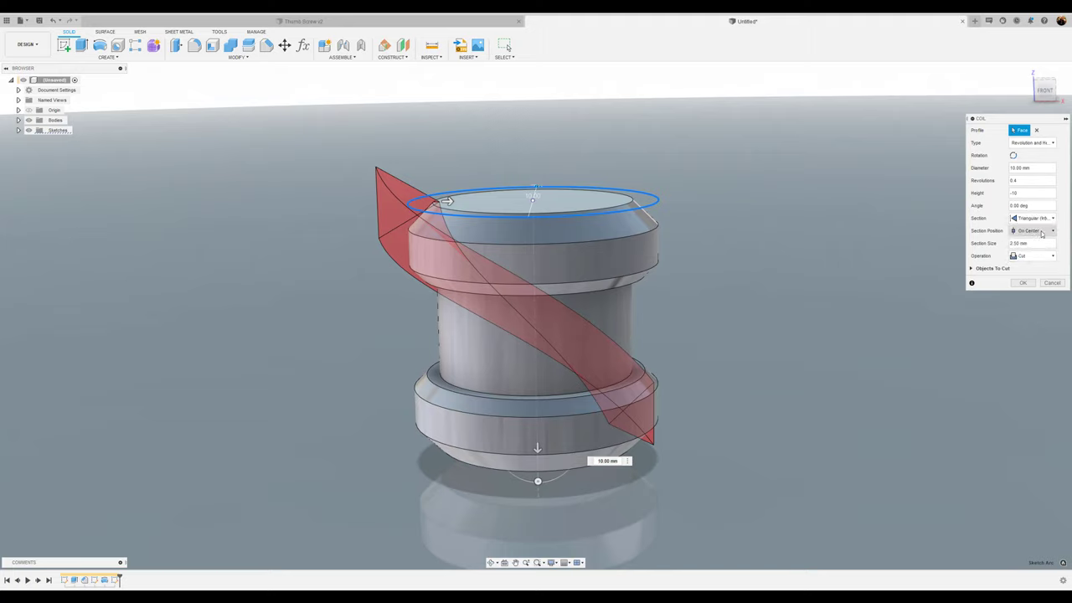
left_click(1041, 243)
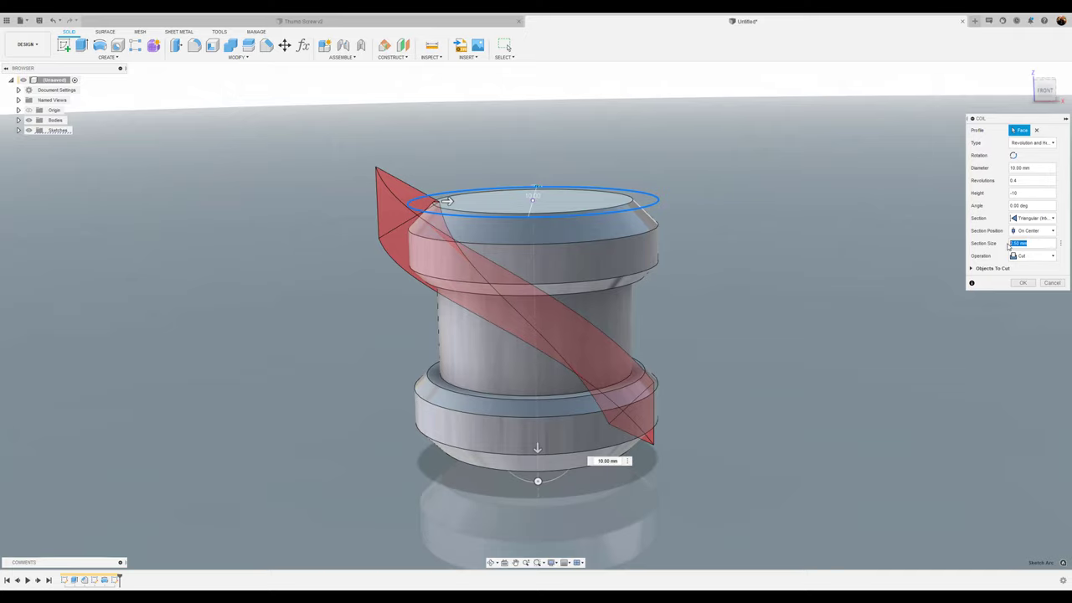
key("BackSpace")
type("3")
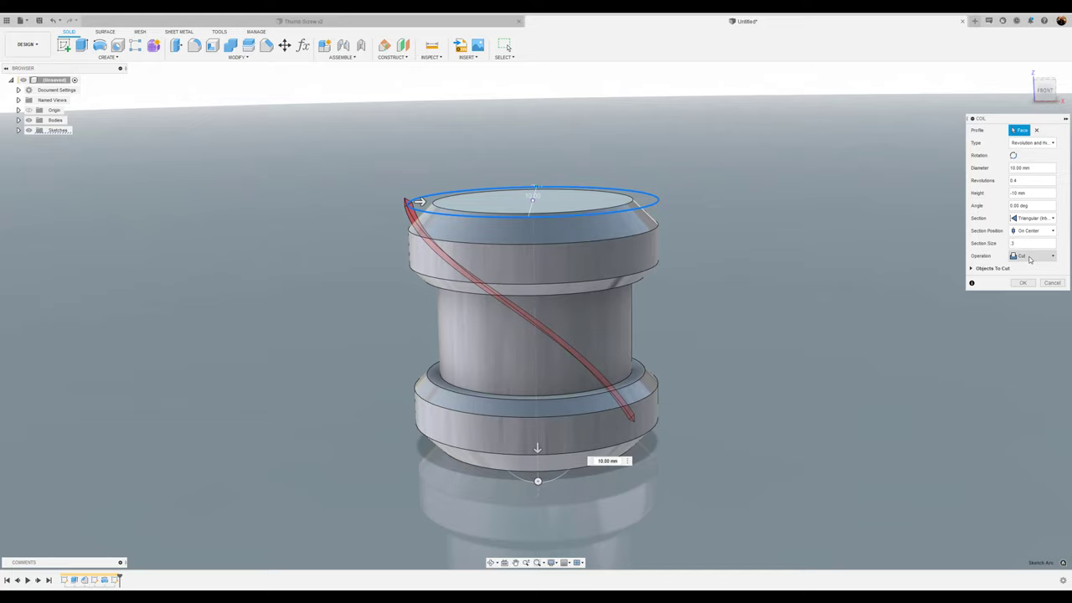
left_click(1025, 283)
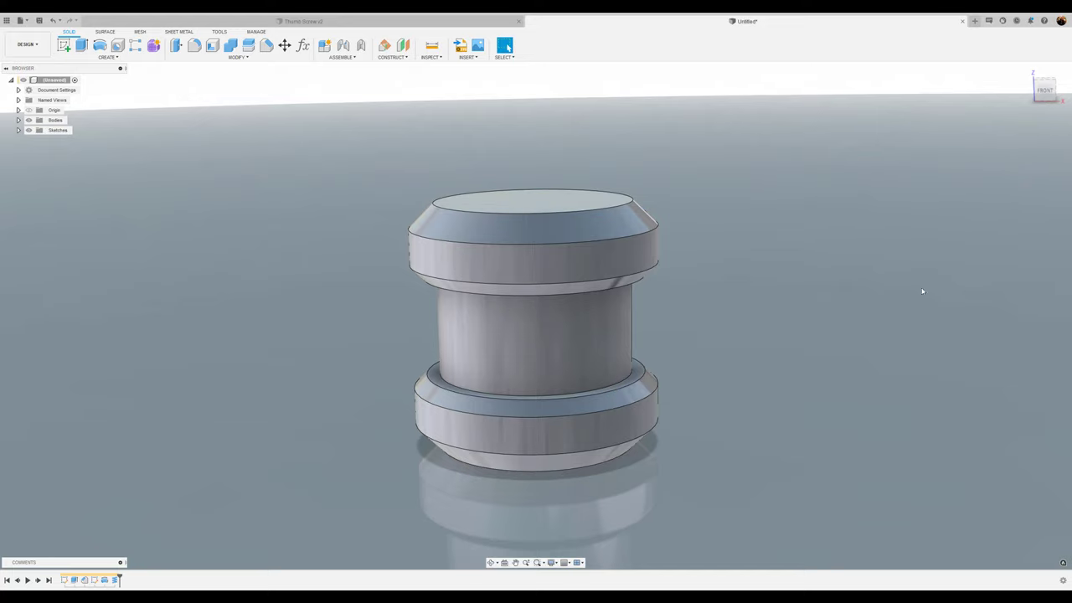
Mirror the coil cut as a feature across the YZ origin plane with the Adjust compute option.
middle_click_drag(874, 297, 769, 323, "shift")
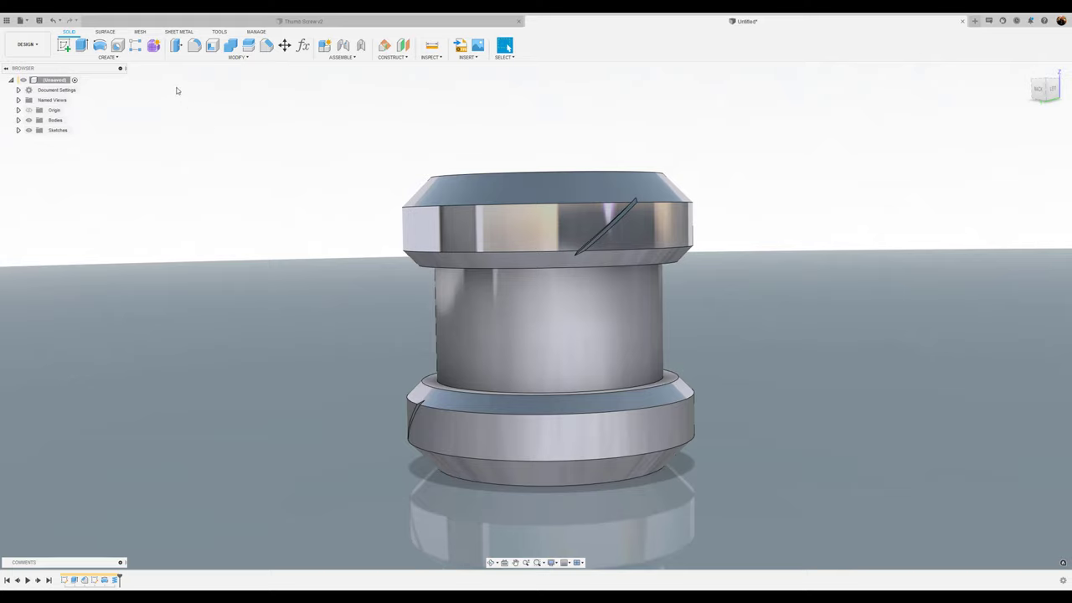
left_click(115, 61)
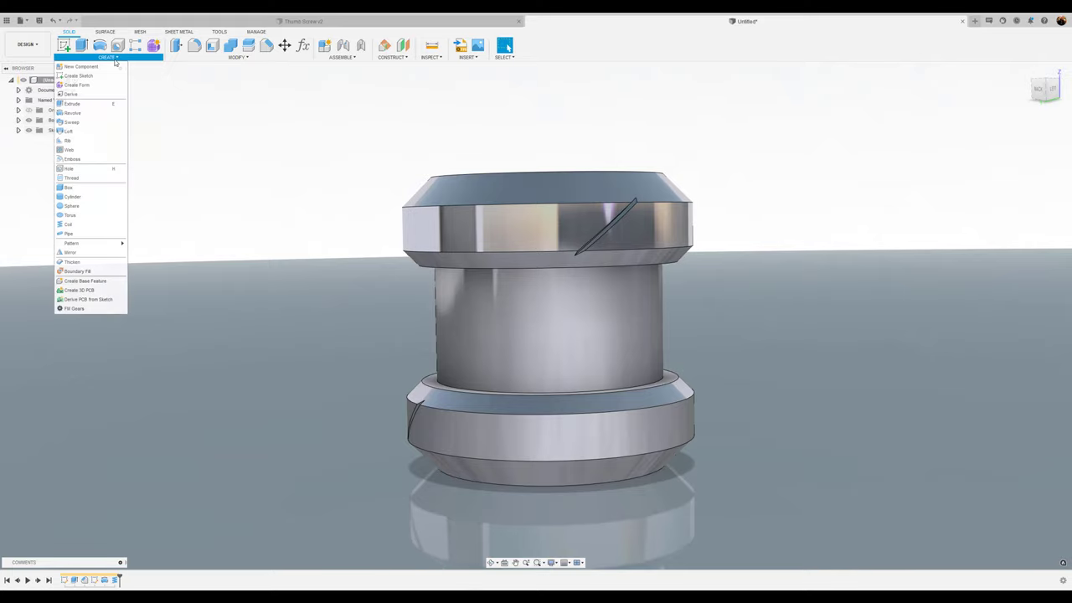
key("Escape")
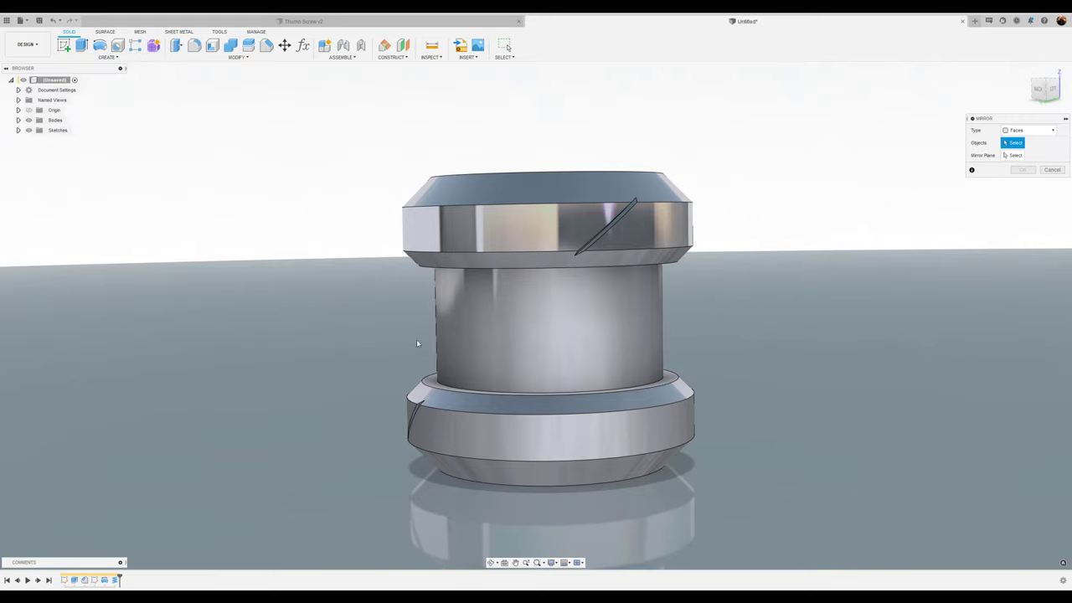
left_click(1029, 130)
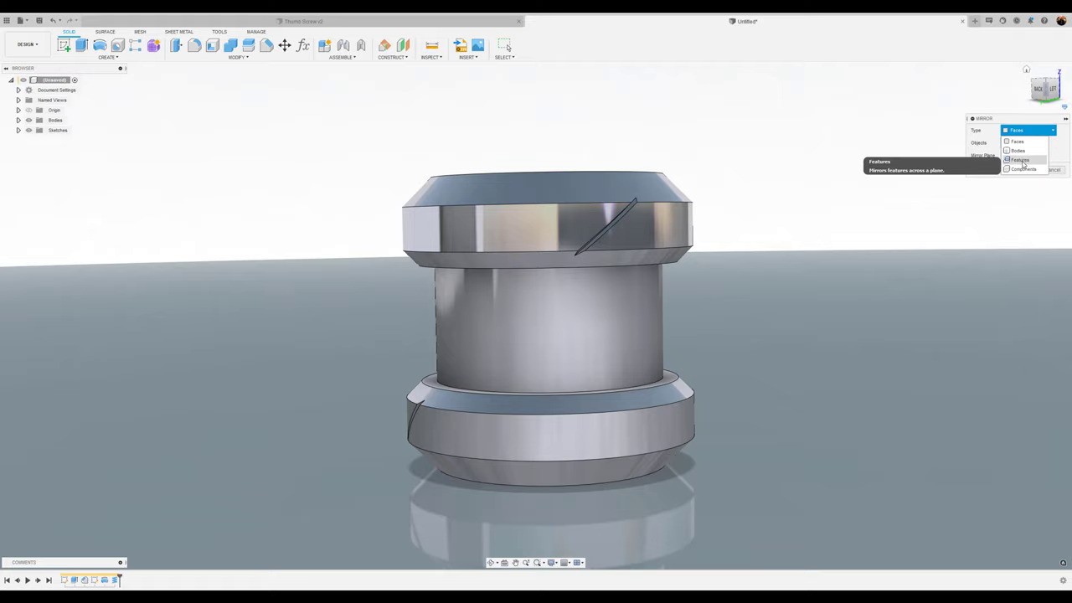
left_click(1022, 160)
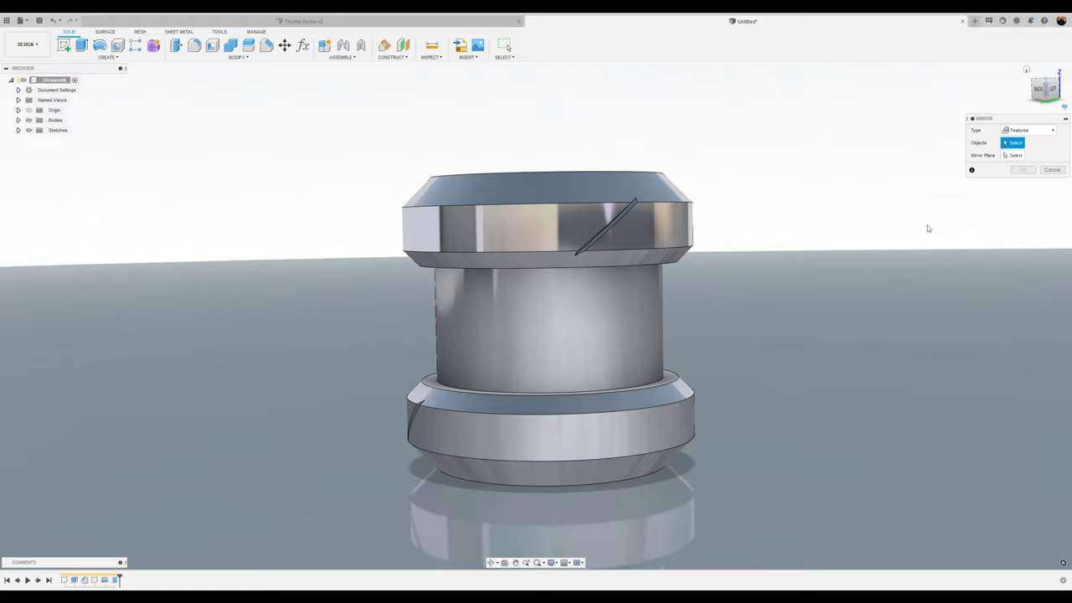
left_click(115, 579)
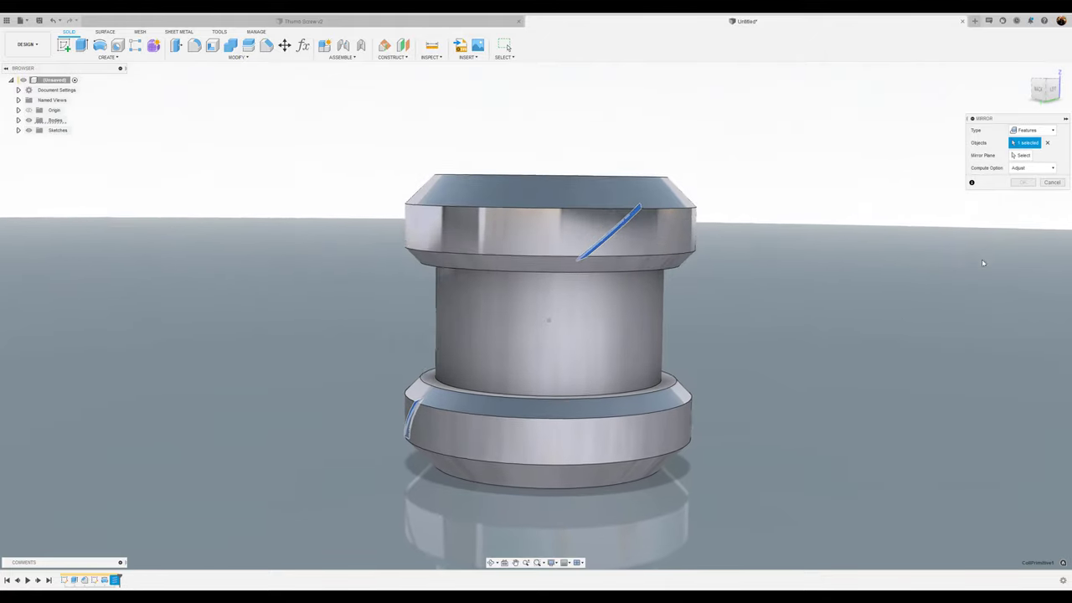
left_click(1024, 155)
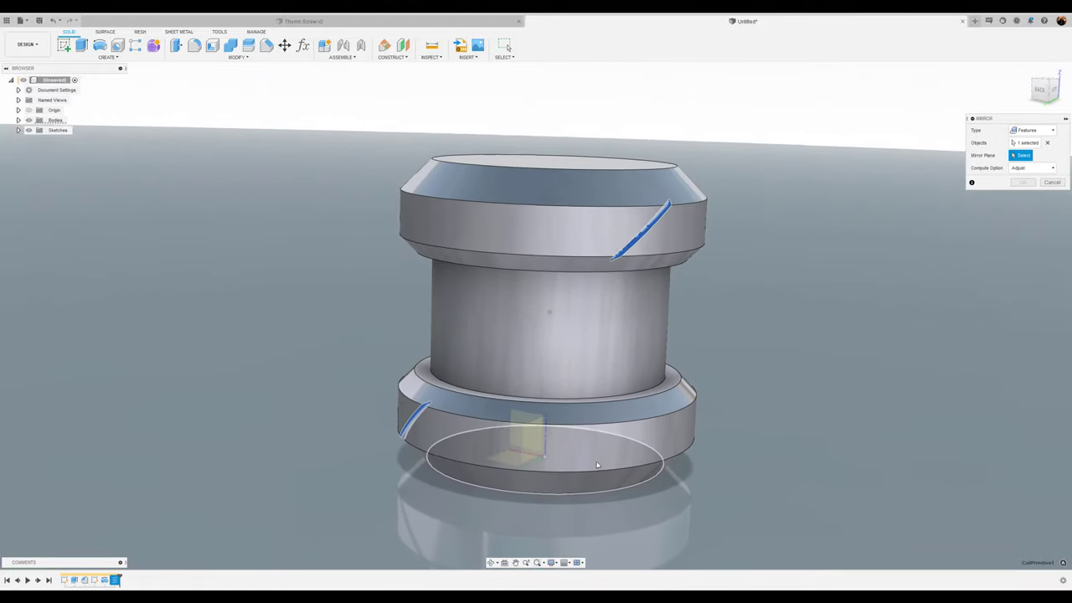
left_click(531, 445)
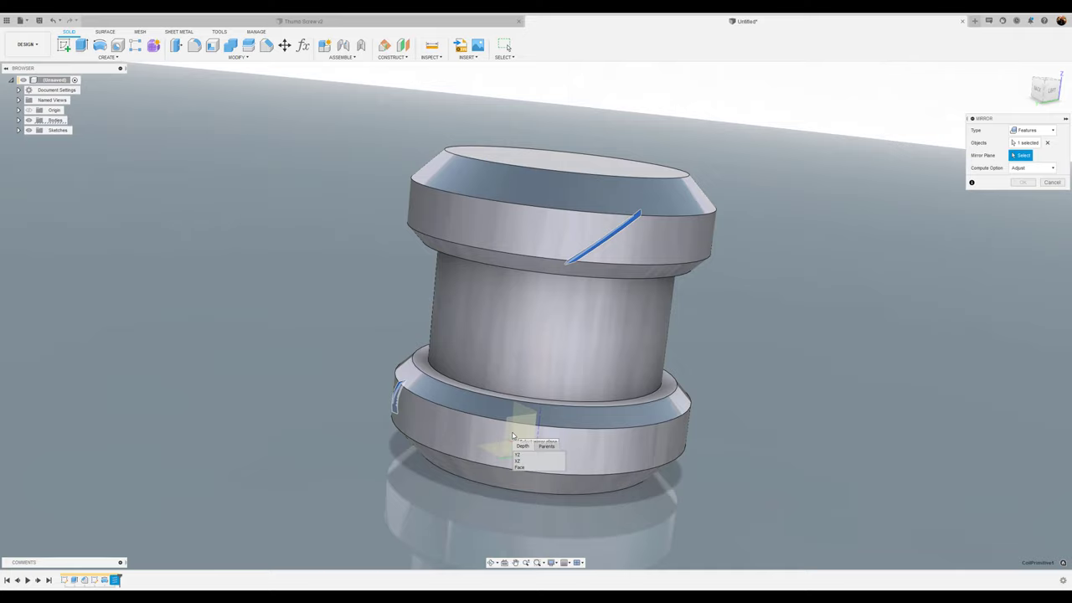
left_click(517, 457)
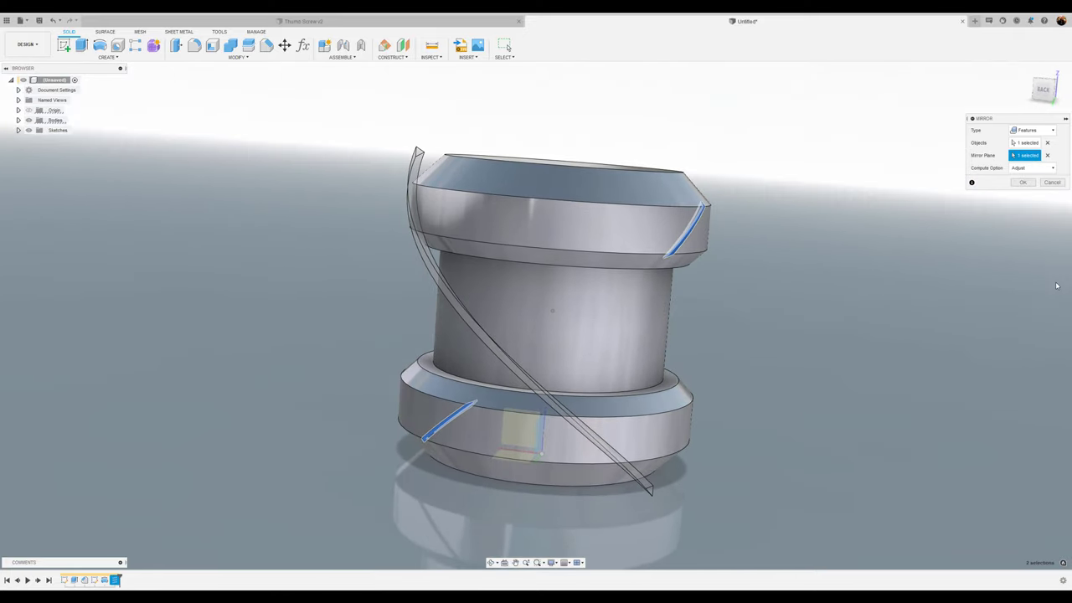
left_click(1023, 182)
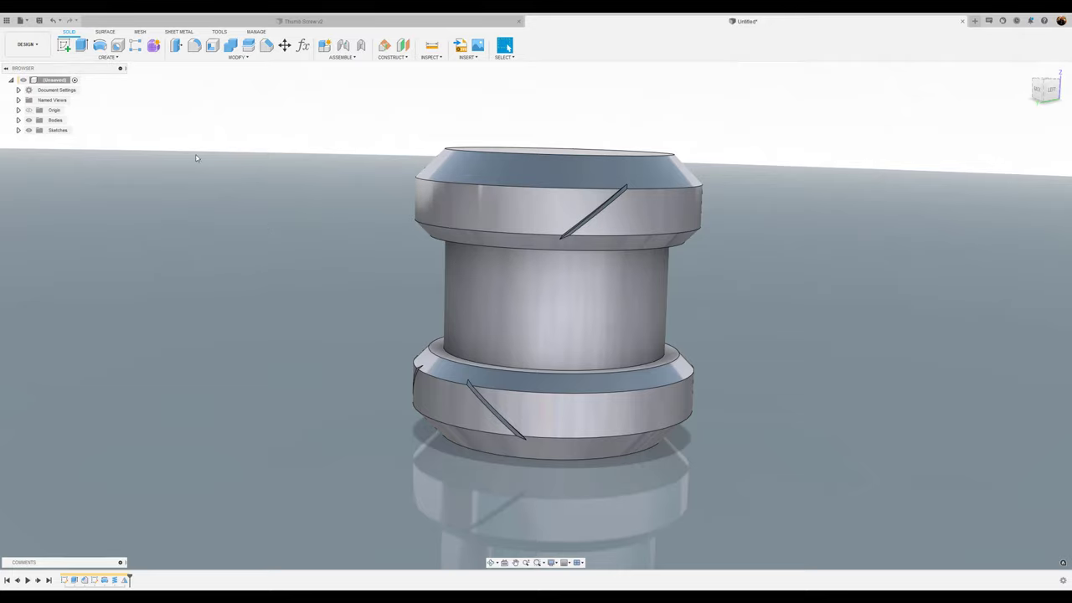
Set up a circular pattern of the original coil cut as a feature around the axis of the cylindrical neck.
left_click(110, 57)
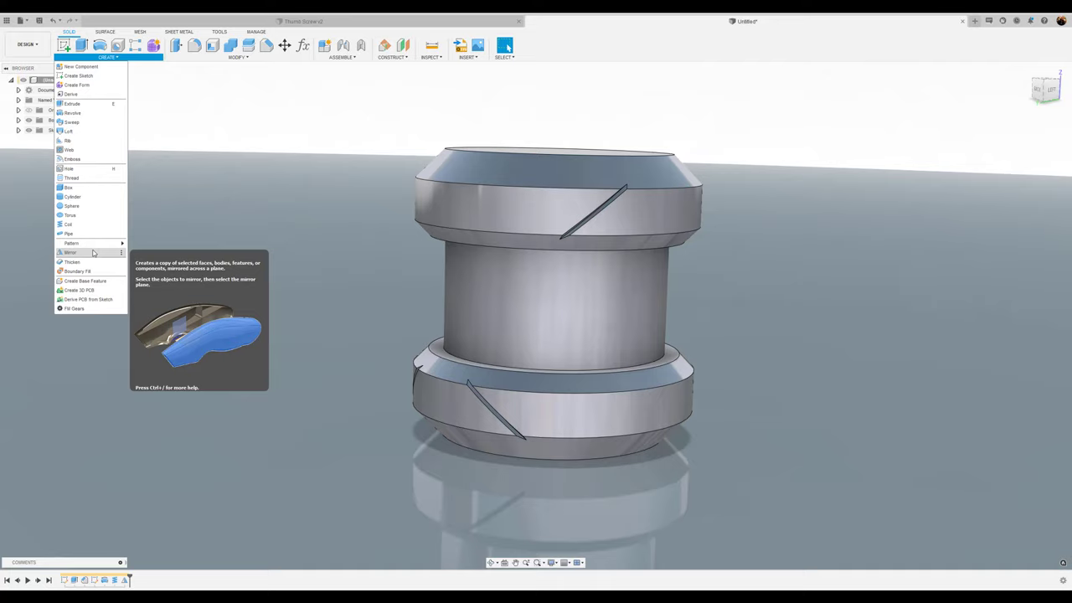
mouse_move(96, 244)
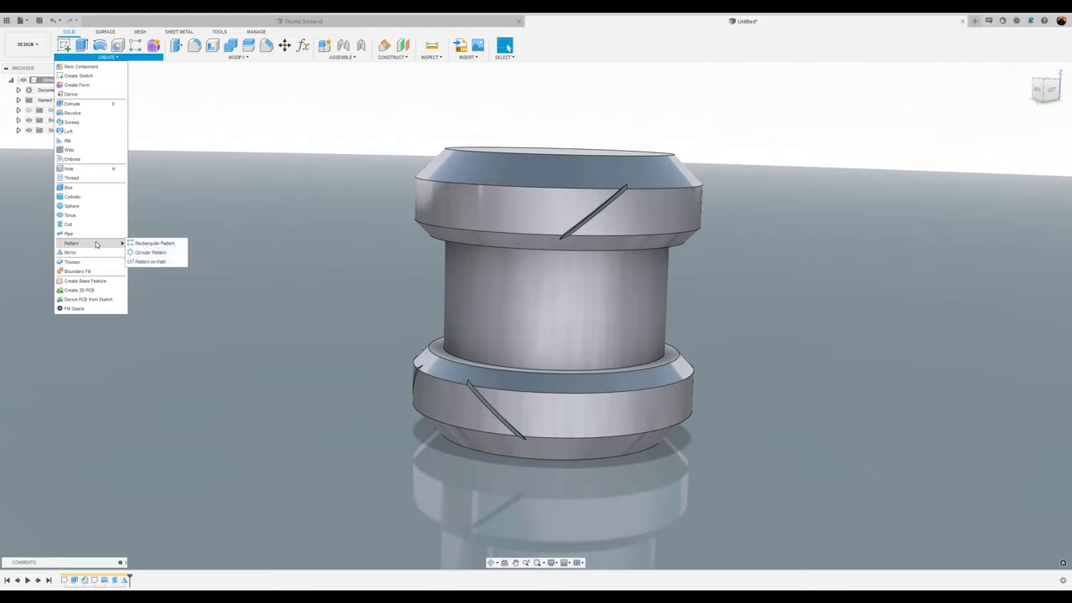
left_click(151, 252)
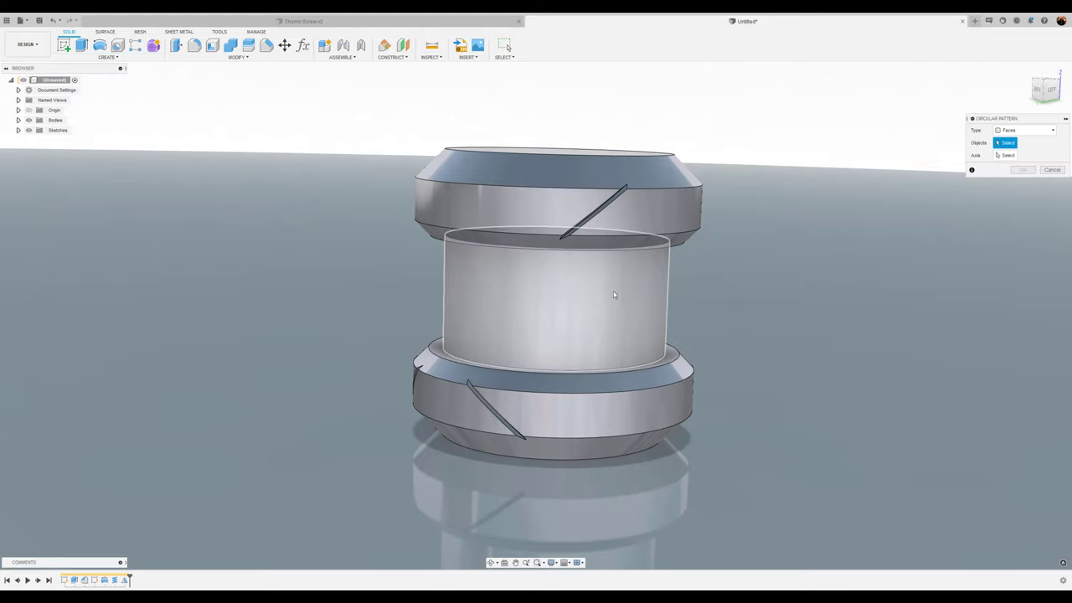
left_click(1026, 130)
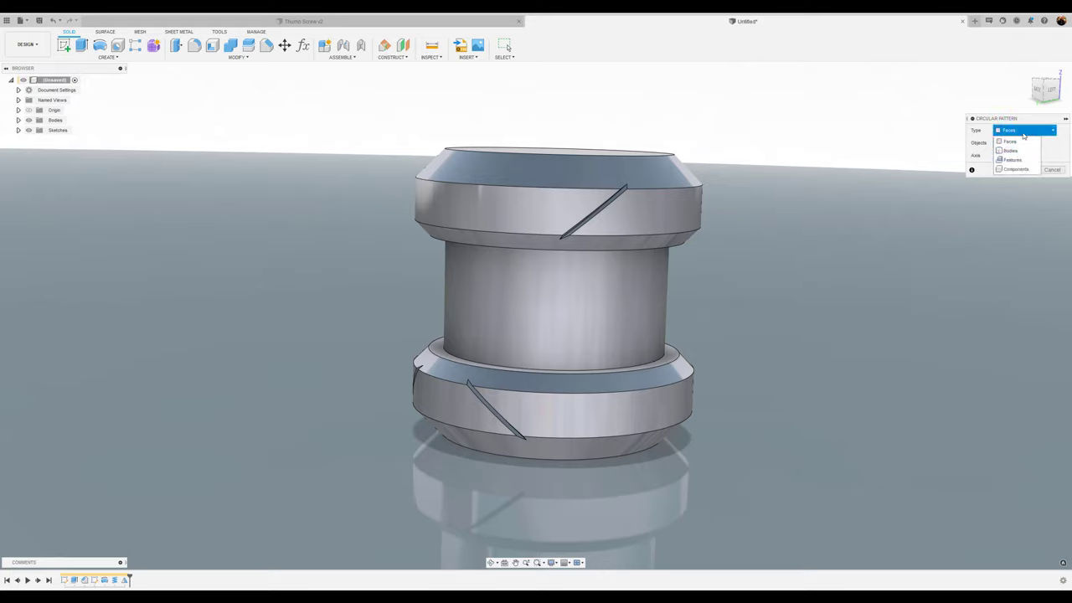
left_click(1014, 153)
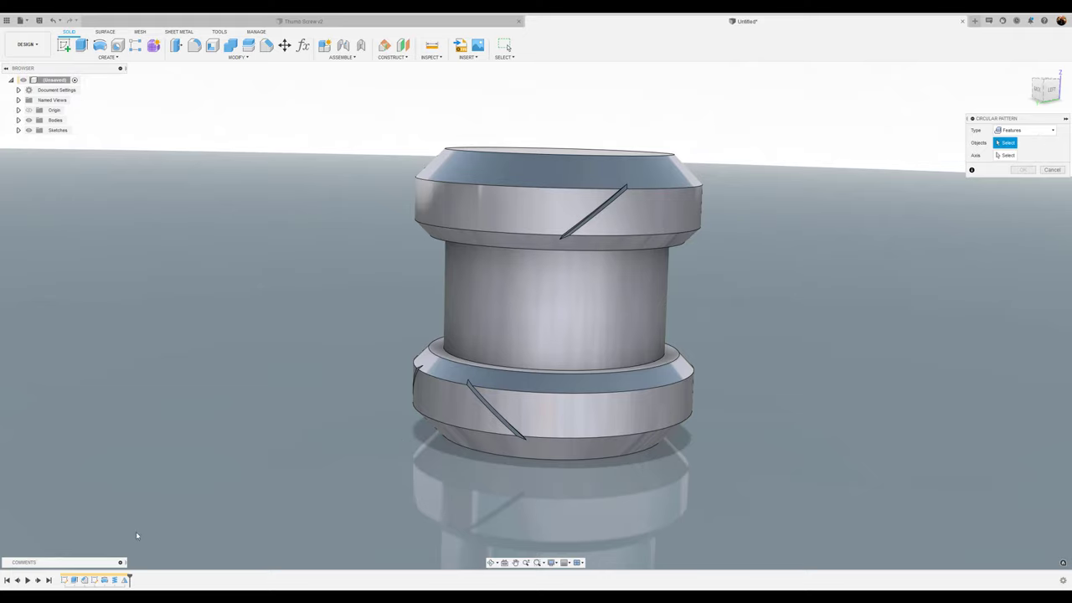
left_click(114, 580)
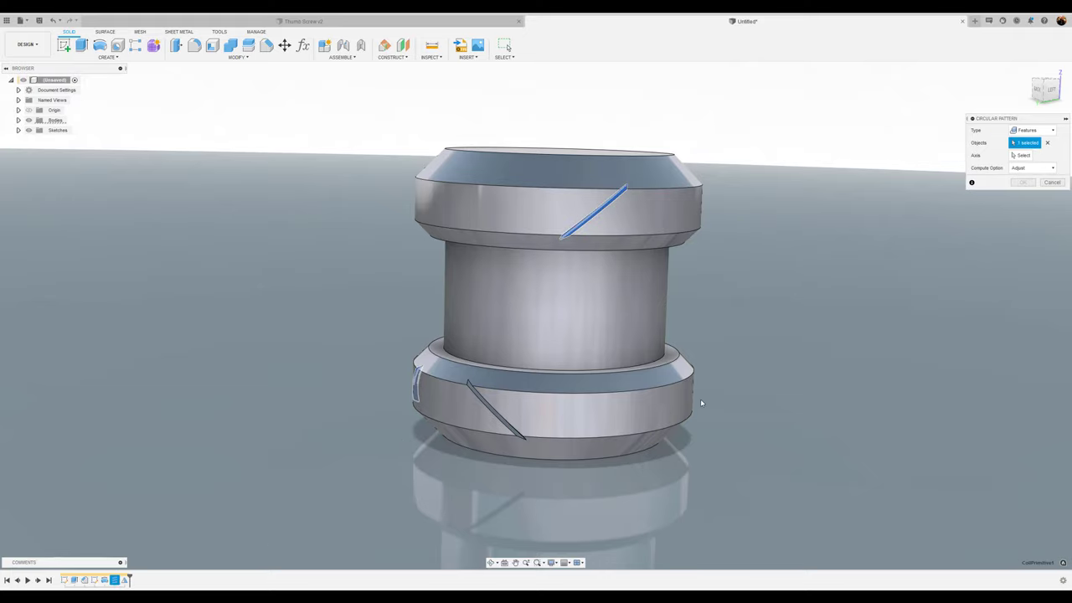
left_click(1021, 155)
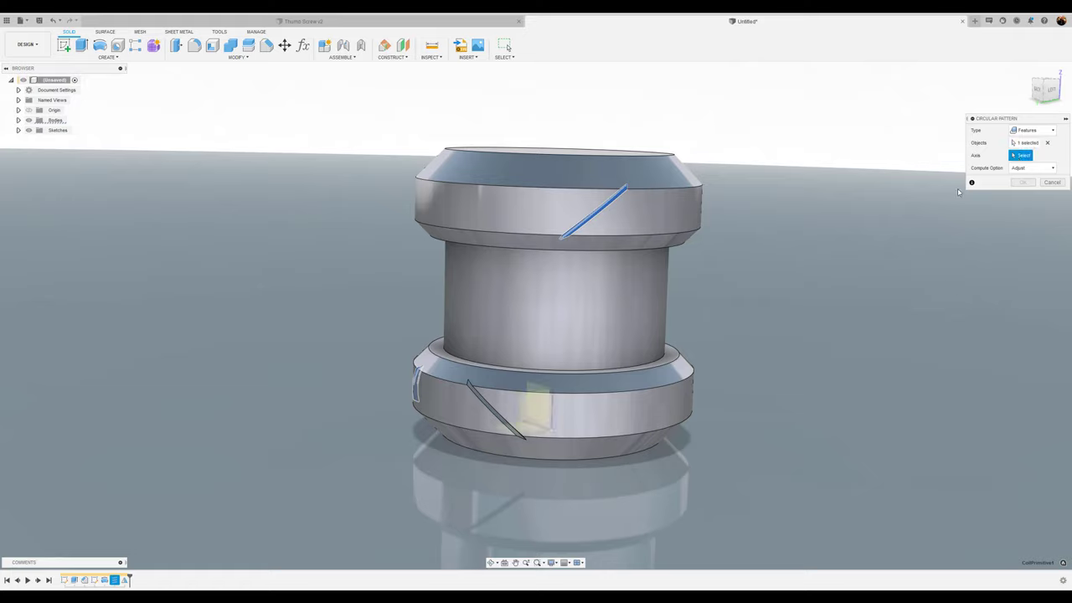
left_click(597, 312)
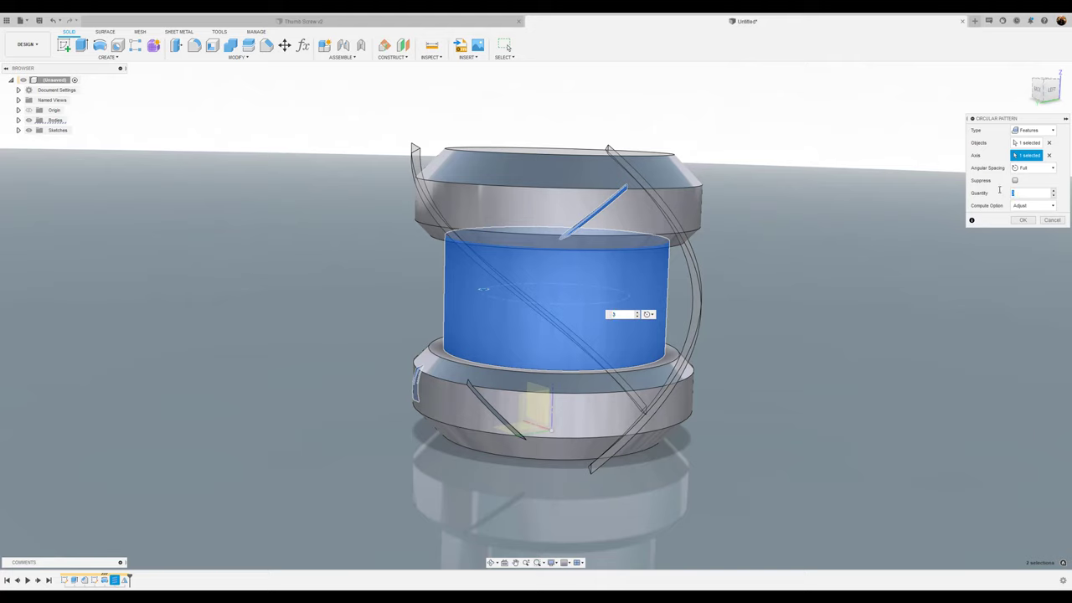
Set the coil cut pattern to a quantity of 56 with the Identical compute option and create it.
type("56")
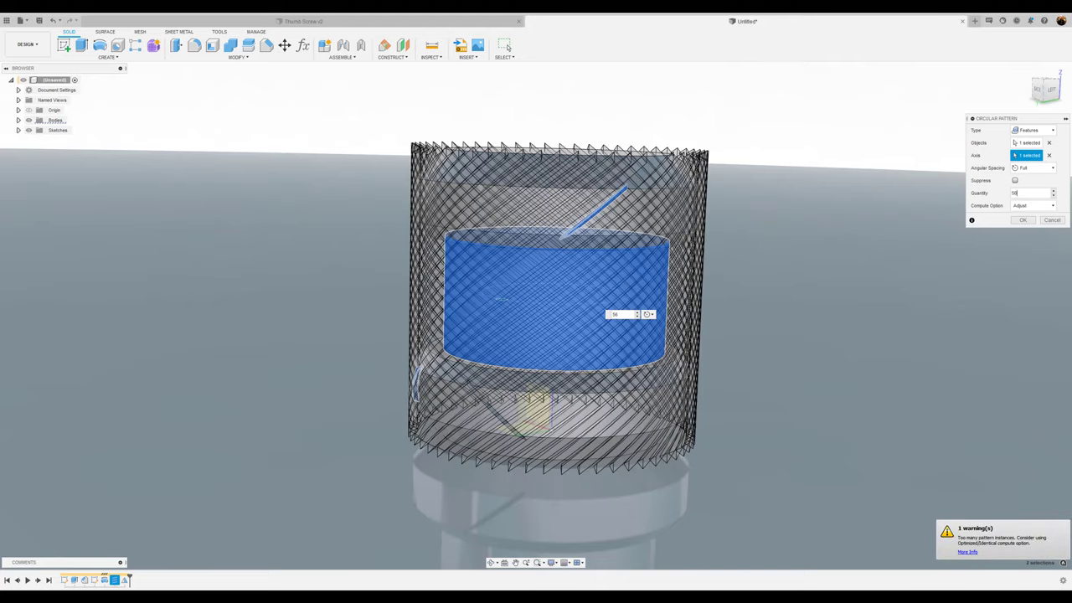
left_click(1046, 206)
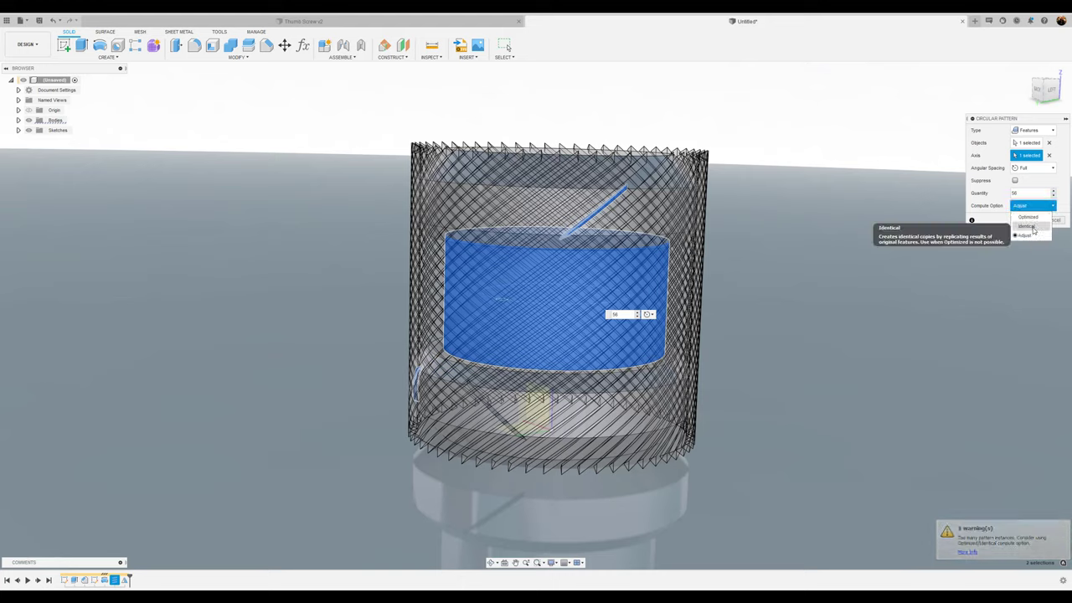
left_click(1033, 228)
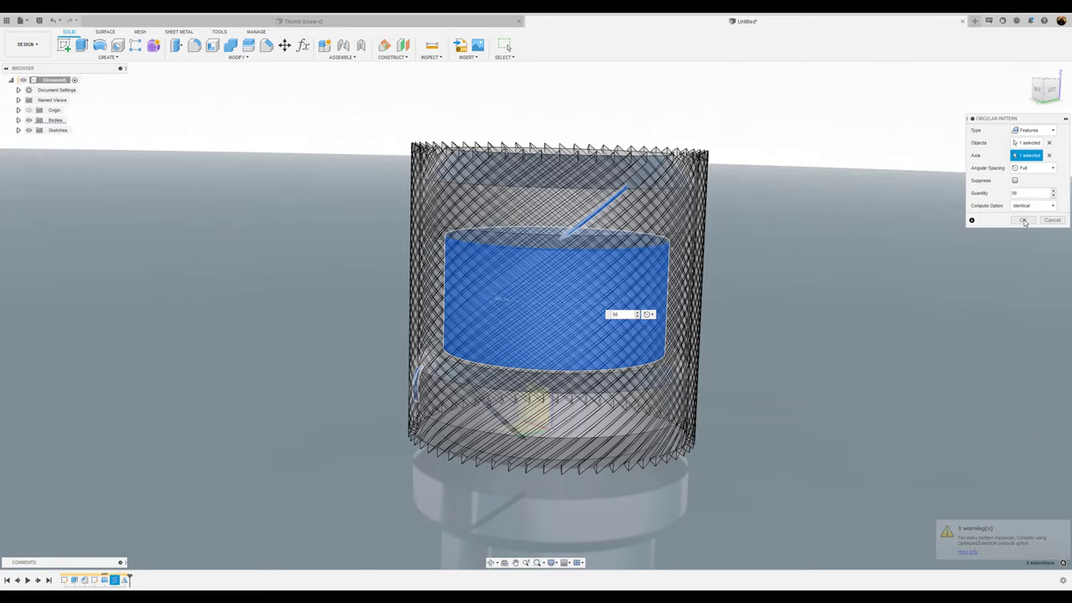
left_click(1024, 220)
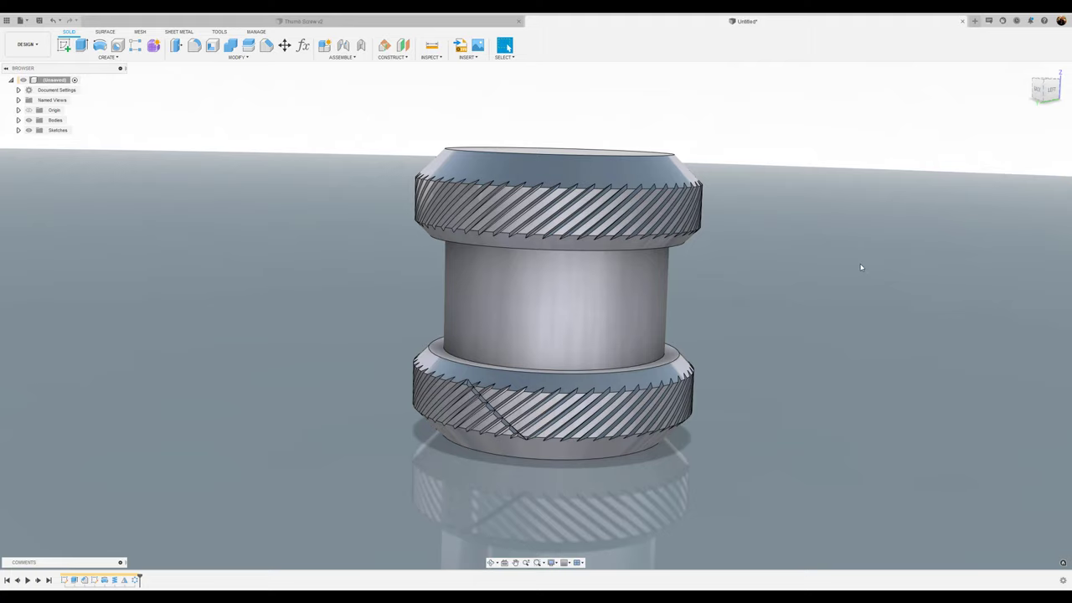
left_click(1051, 89)
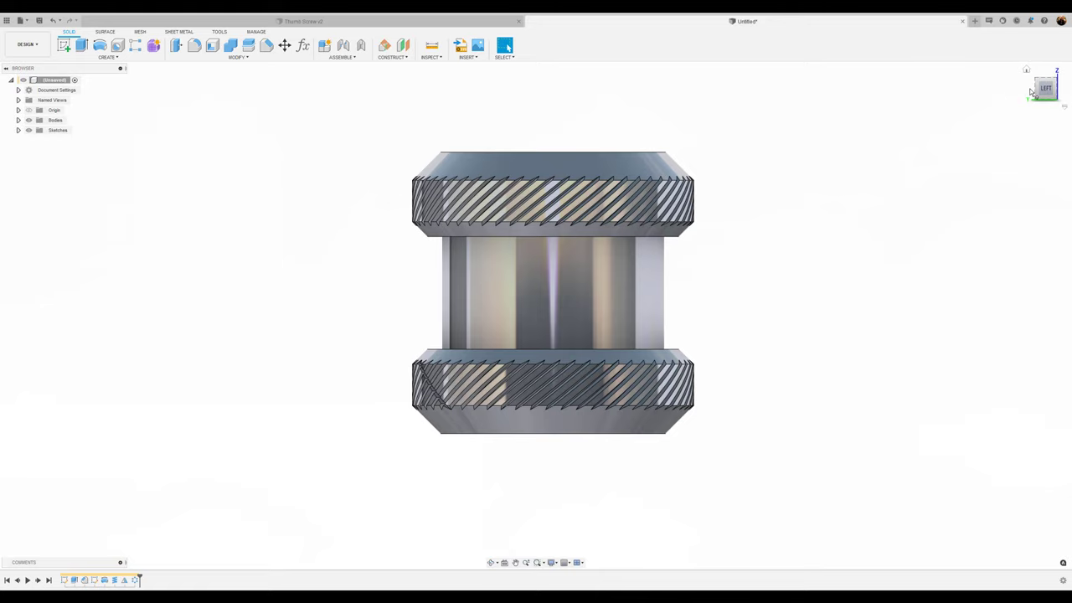
left_click(1031, 89)
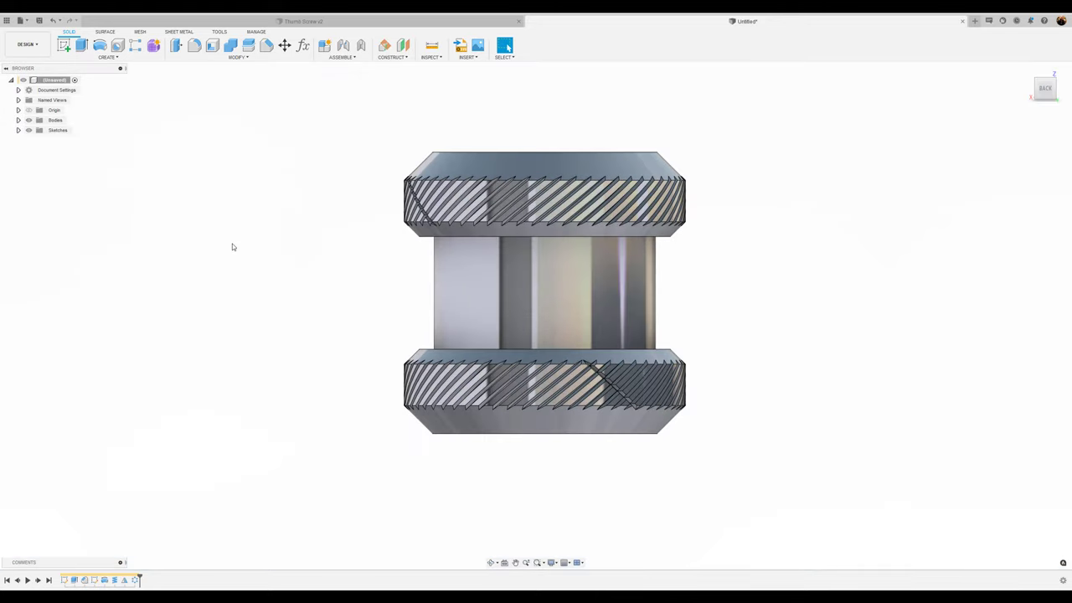
left_click(107, 57)
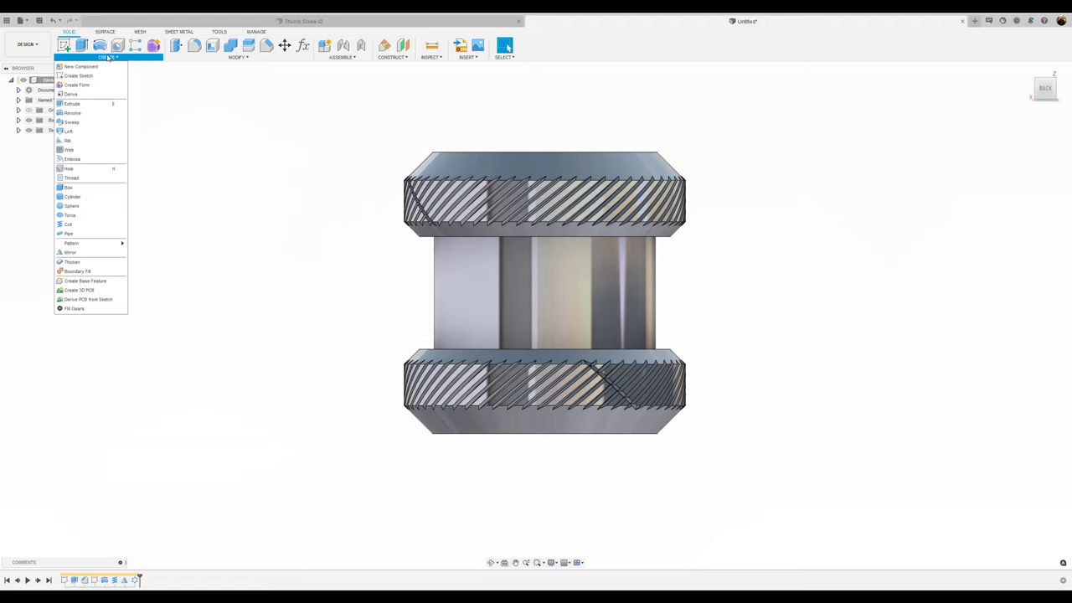
left_click(70, 252)
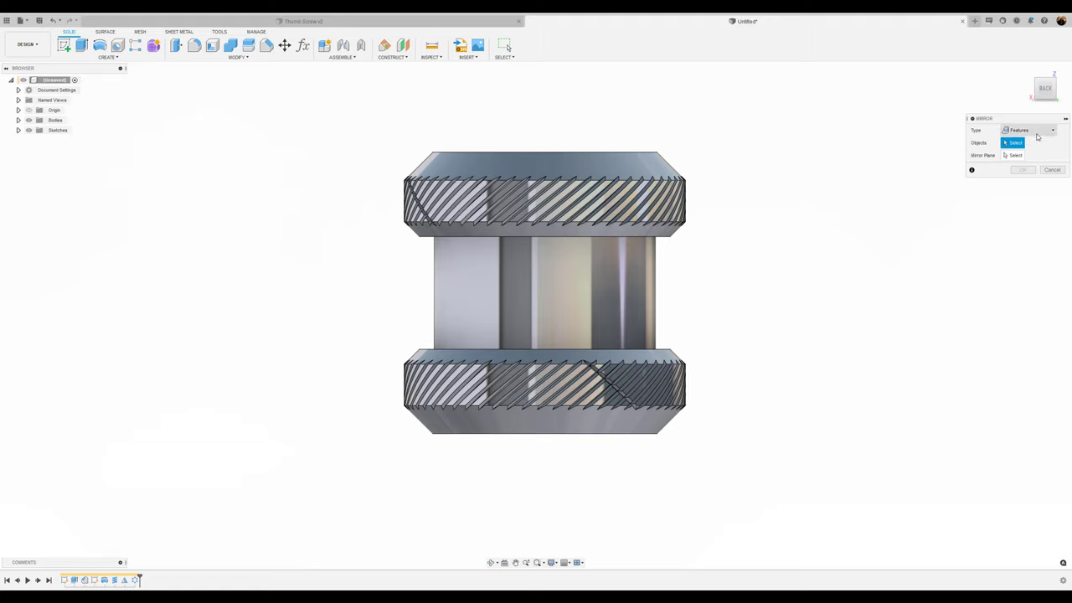
left_click(124, 580)
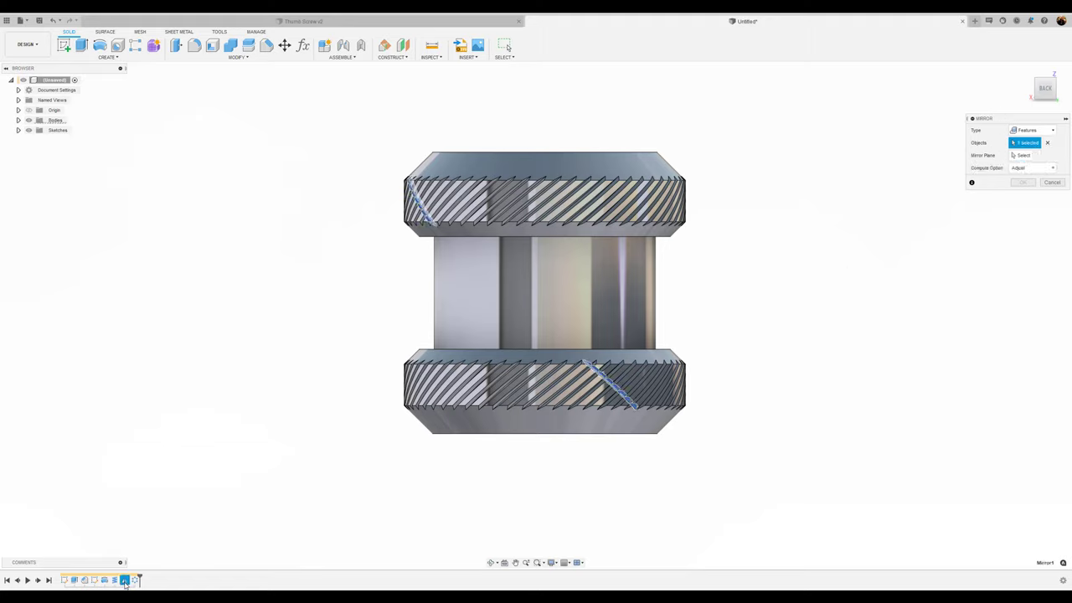
left_click(1023, 156)
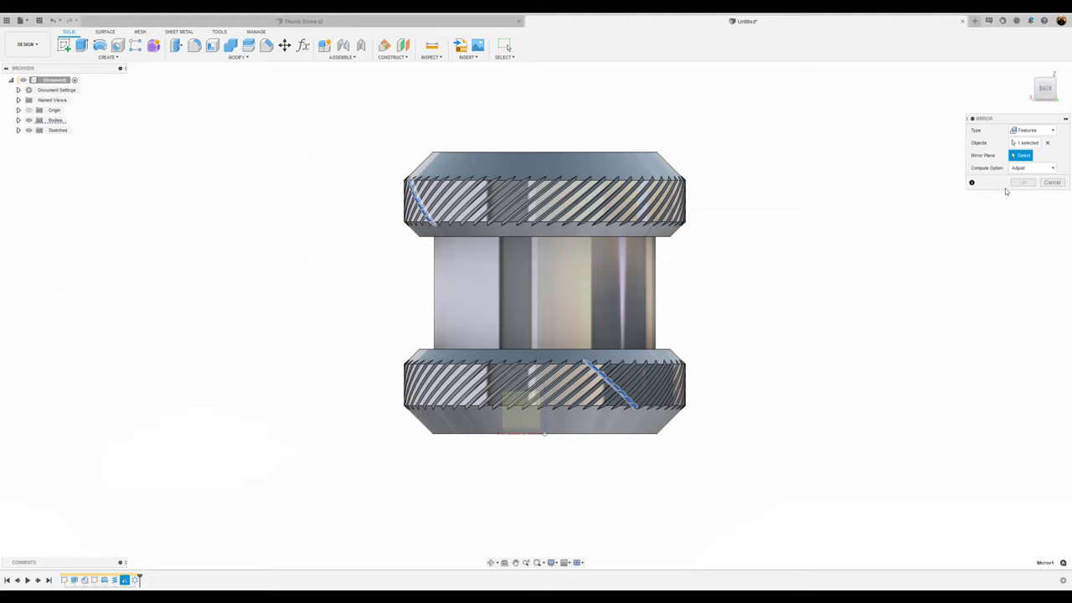
left_click(1052, 183)
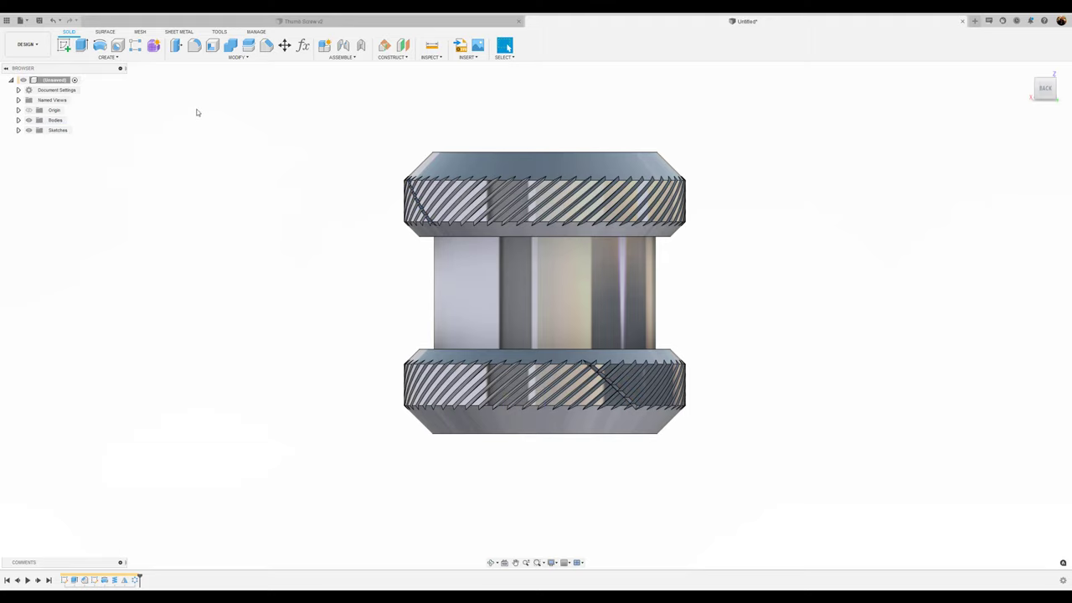
Circular-pattern the mirrored coil cut feature around the neck's axis with quantity 56, full spacing and the Identical compute option.
left_click(107, 57)
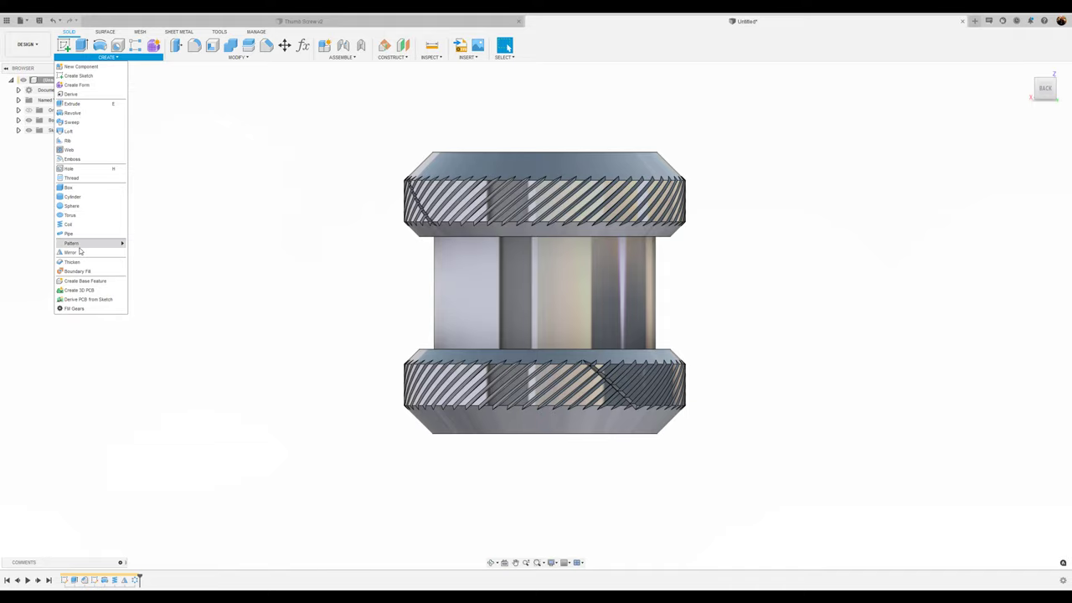
mouse_move(76, 243)
left_click(150, 252)
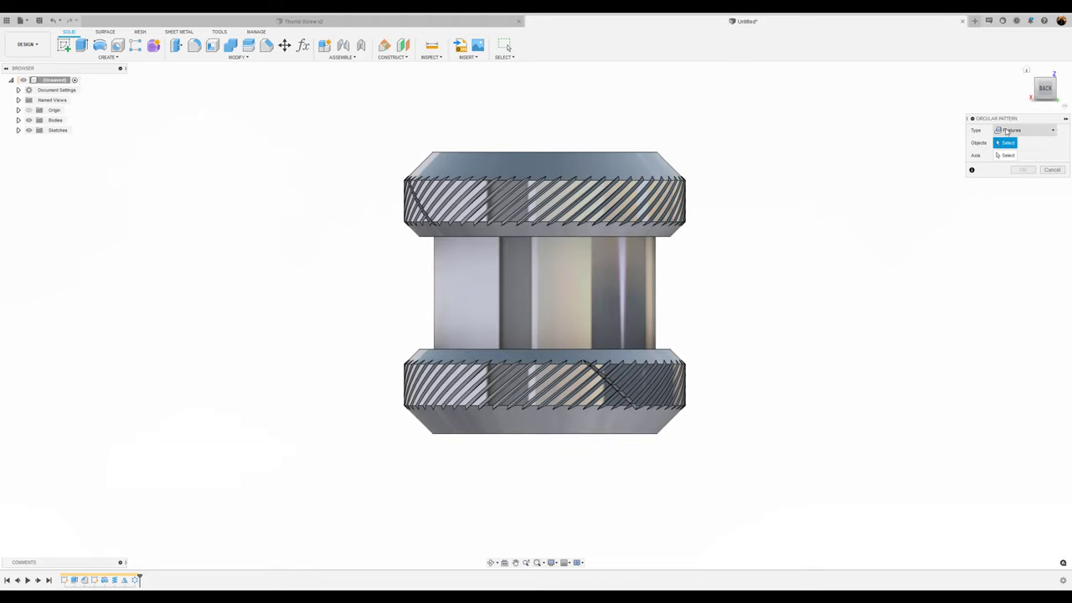
left_click(123, 580)
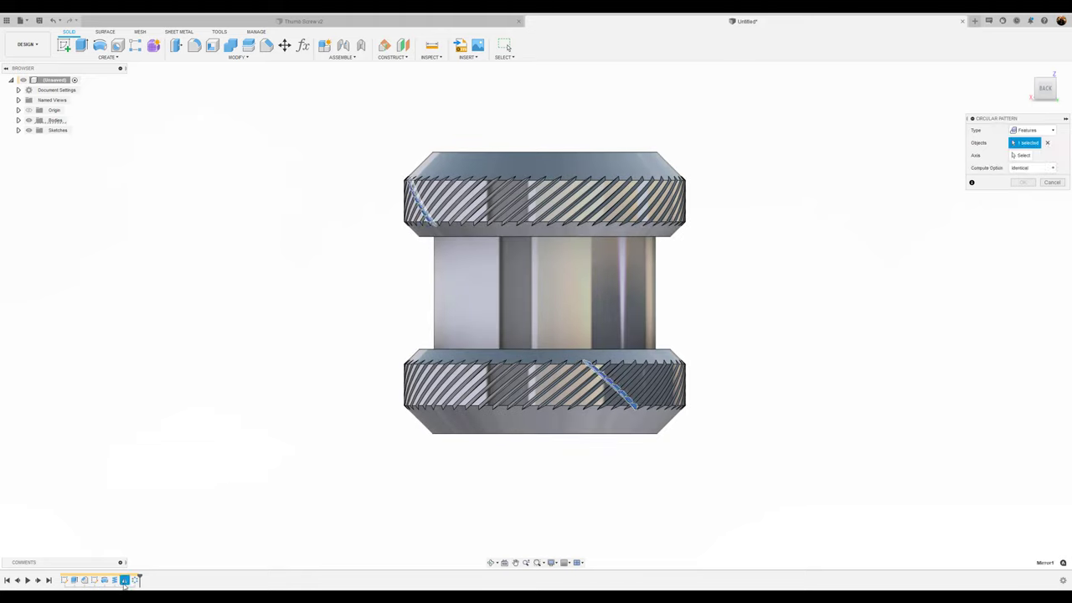
left_click(1024, 157)
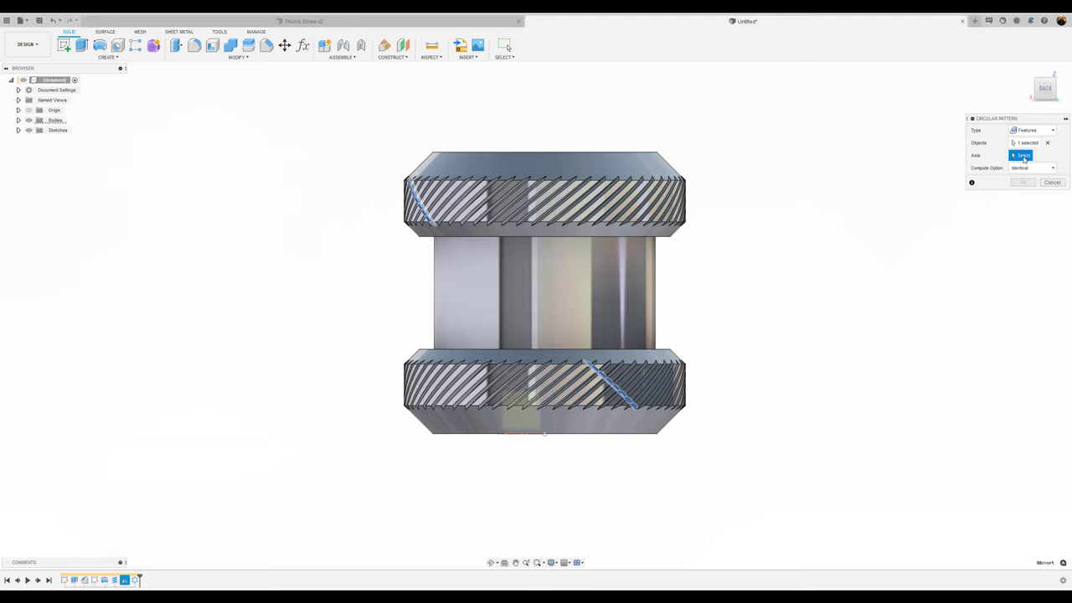
left_click(545, 297)
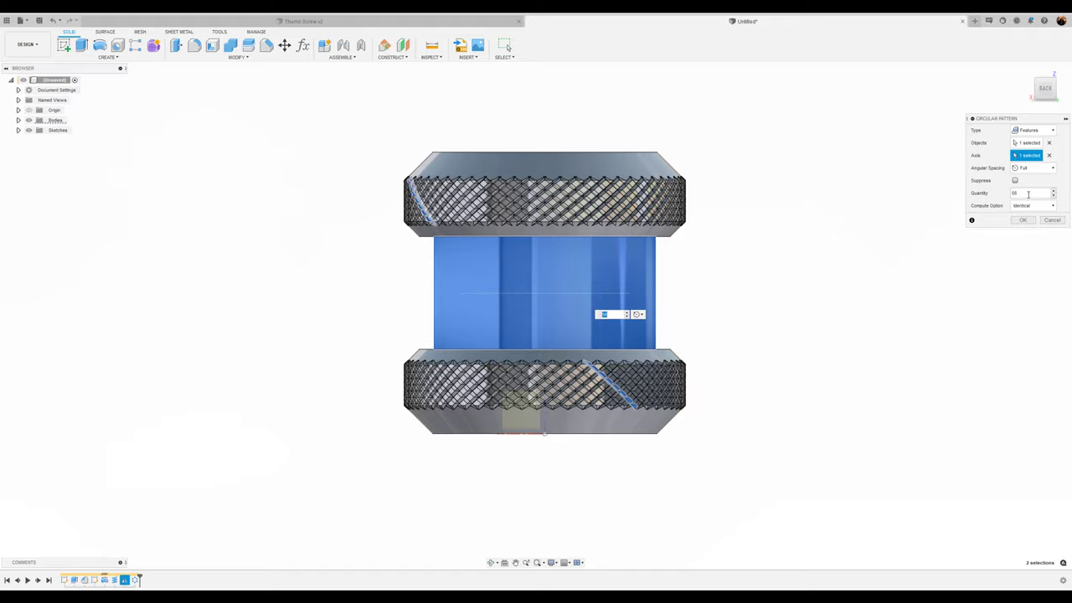
left_click(1023, 220)
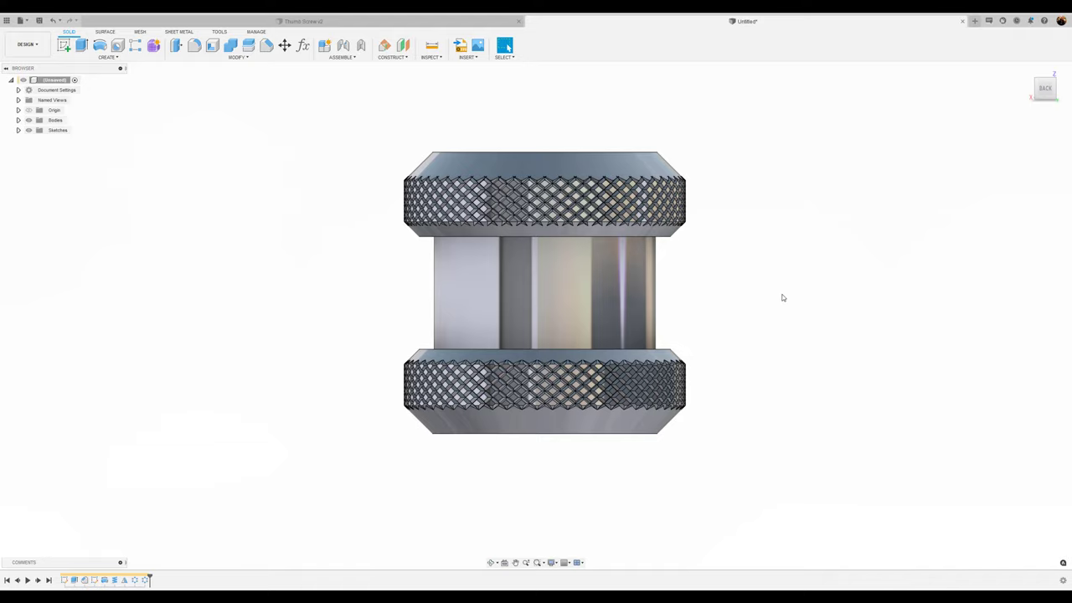
Sketch a 5 mm diameter circle centred on the origin on the head's flat bottom face.
key("F6")
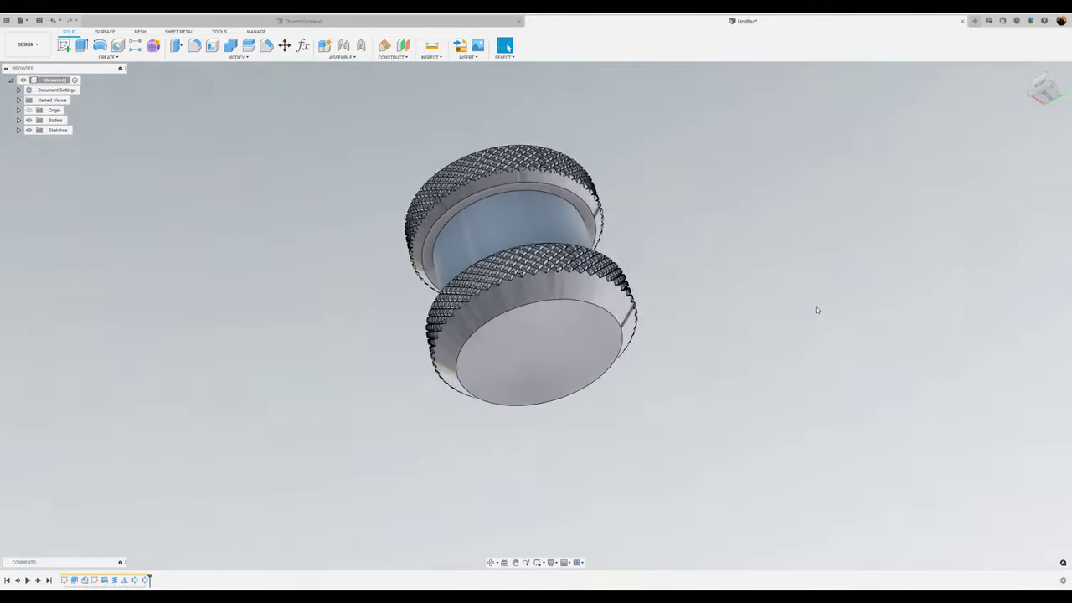
left_click(555, 322)
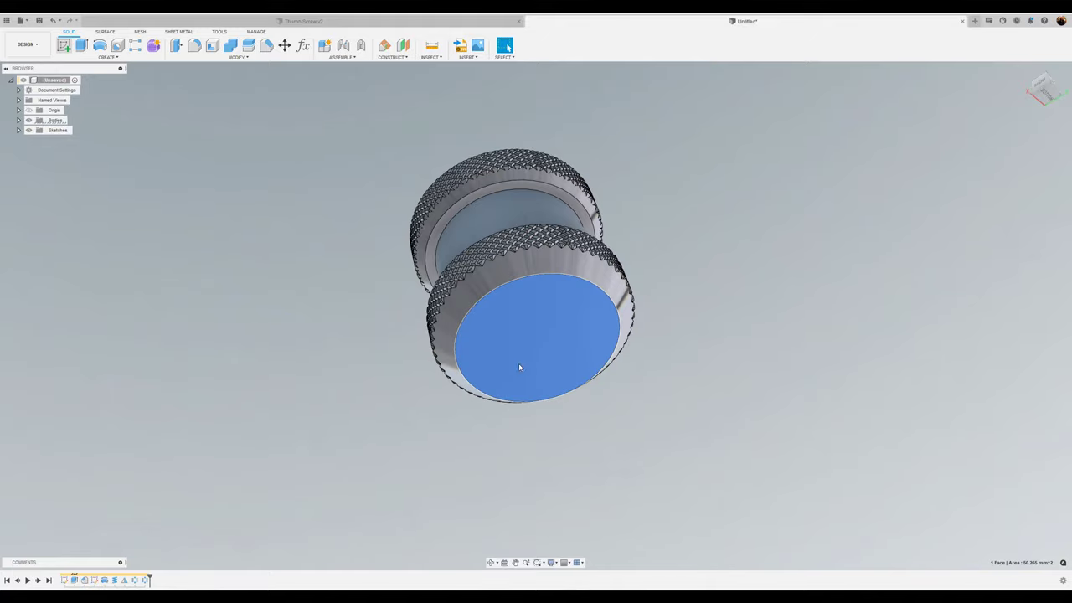
key("s")
left_click(566, 345)
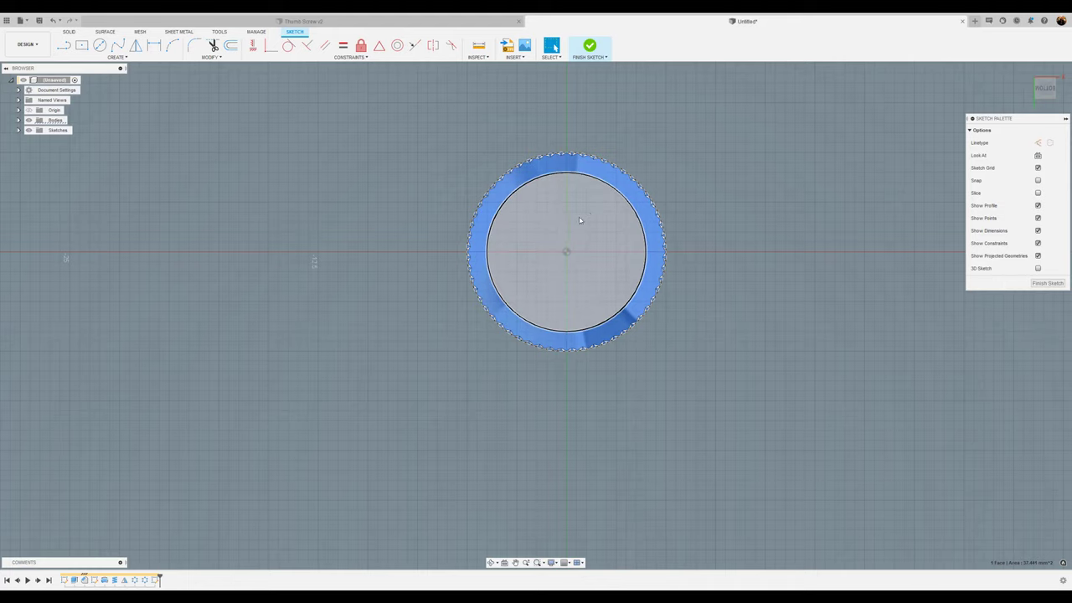
left_click(99, 45)
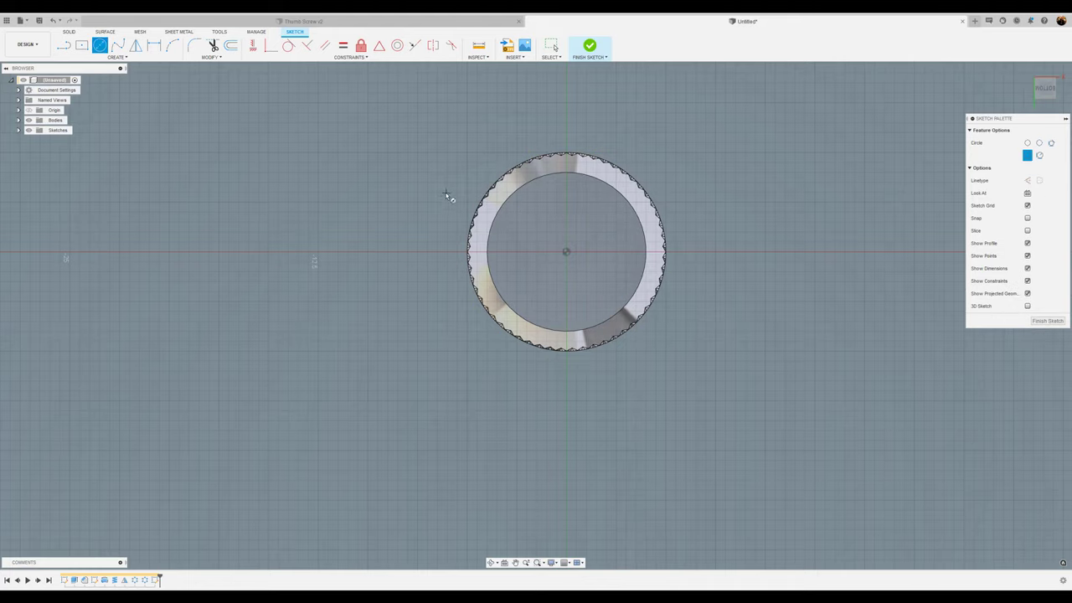
left_click(566, 252)
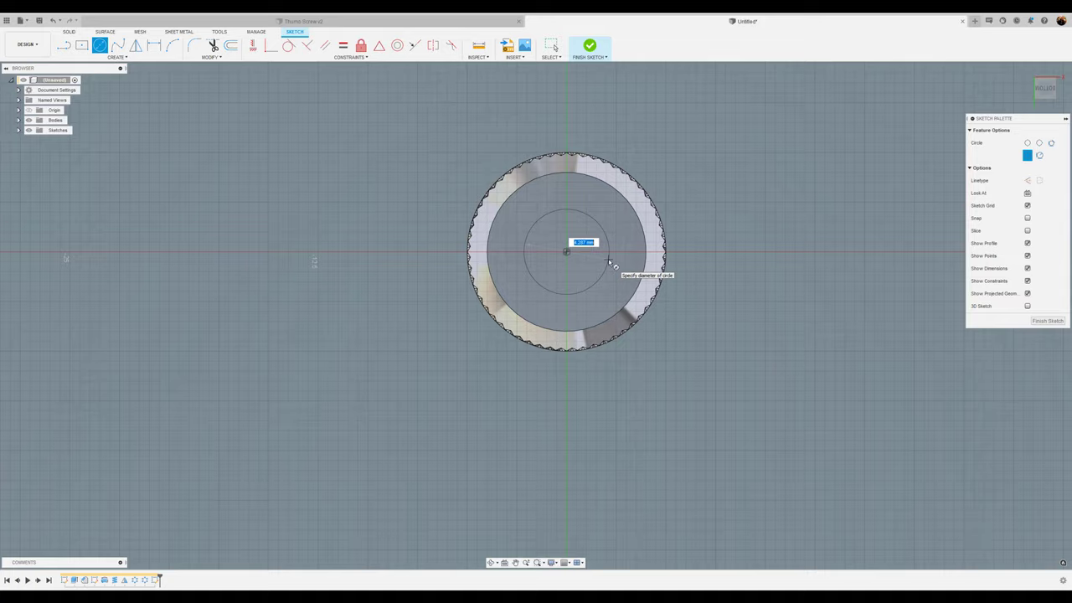
type("5")
key("Return")
key("Escape")
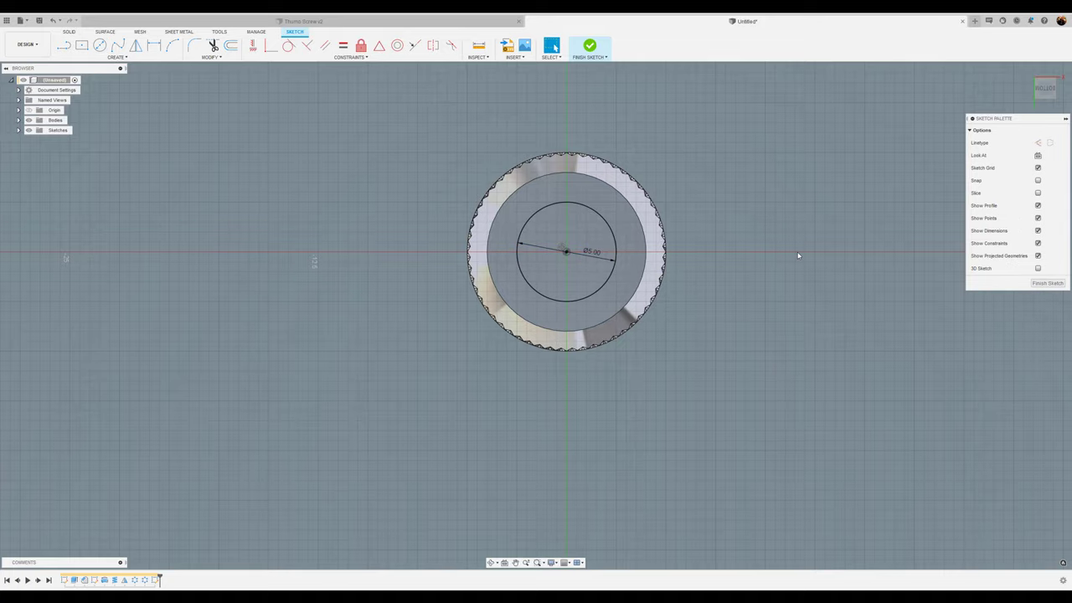
Extrude the circle 8 mm outward from the head's bottom face as a joined shank.
middle_click_drag(818, 248, 804, 246, "shift")
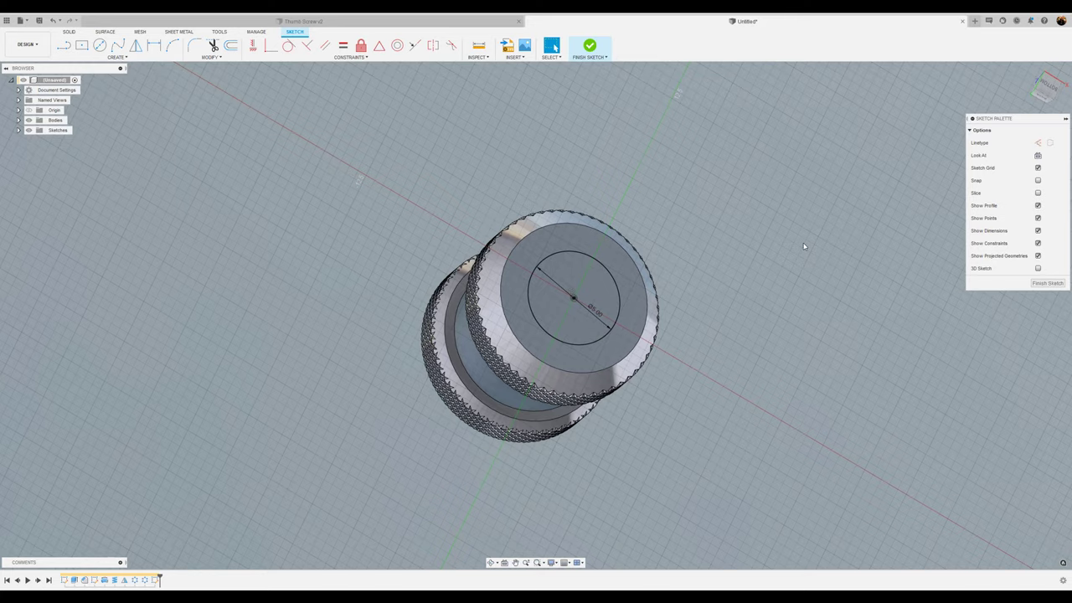
key("e")
left_click(578, 296)
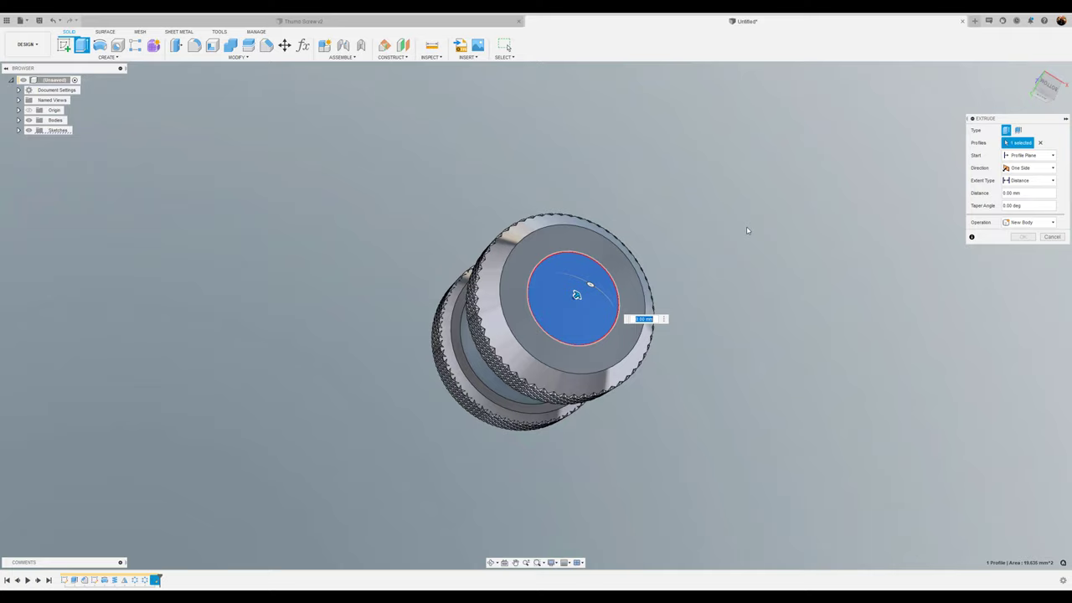
type("8")
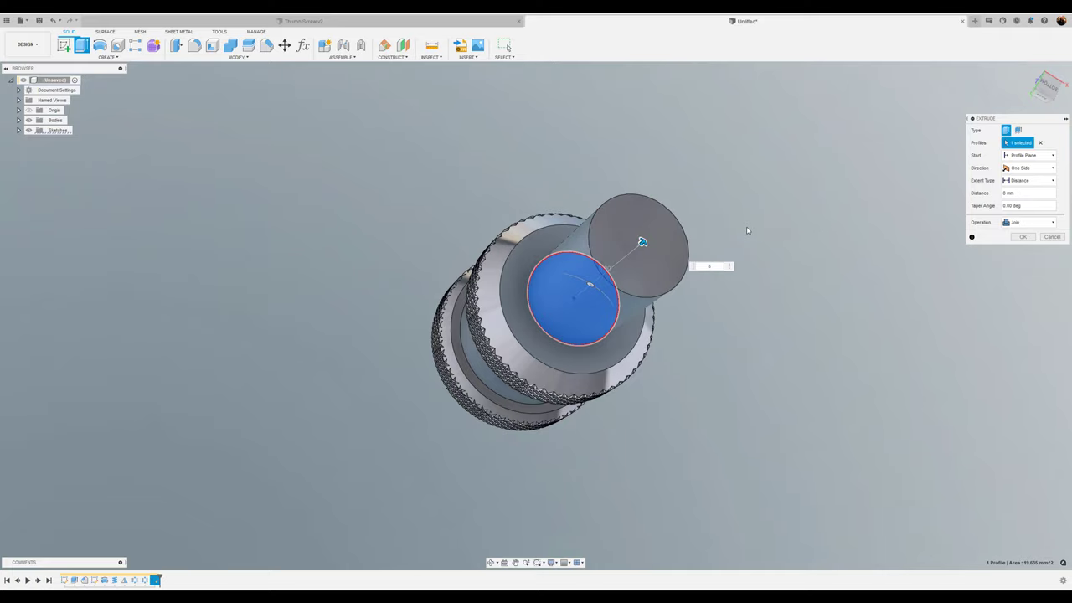
left_click(1022, 237)
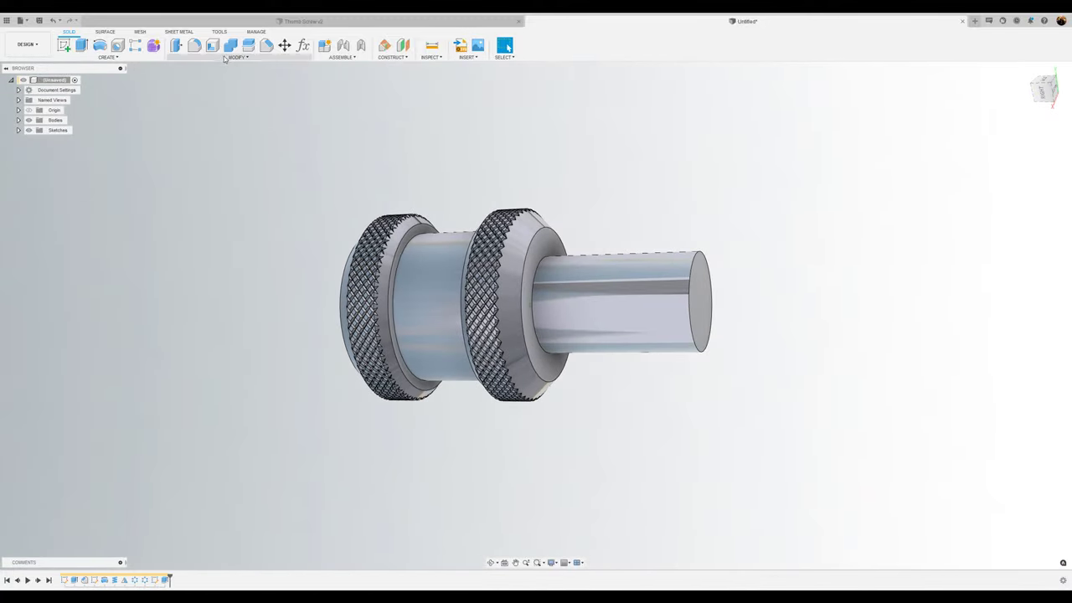
Chamfer the circular edge at the shank's free end with an equal distance of 0.5 mm.
left_click(266, 45)
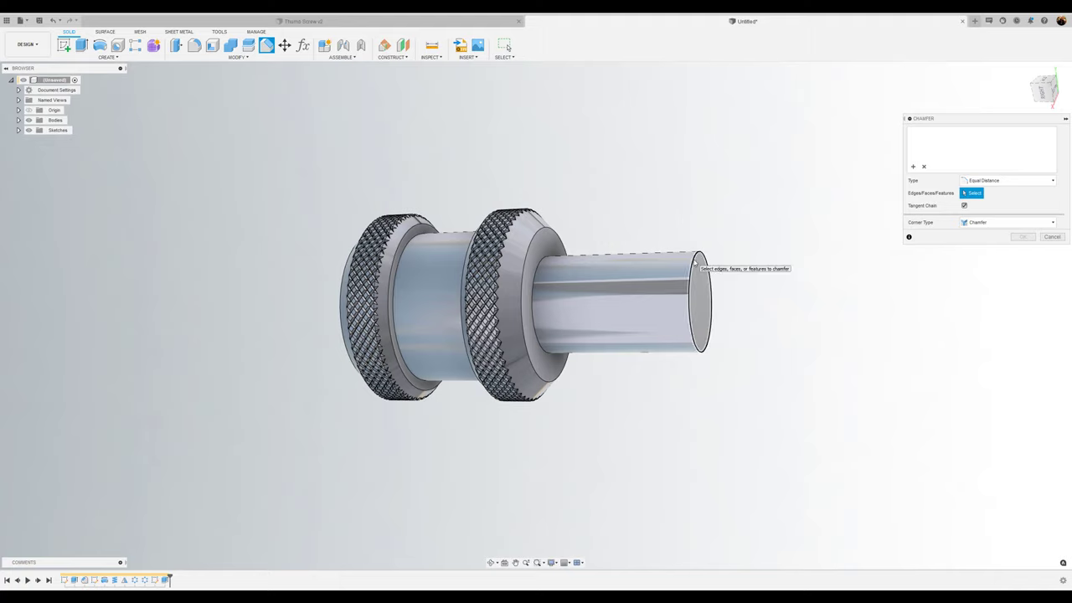
left_click(695, 262)
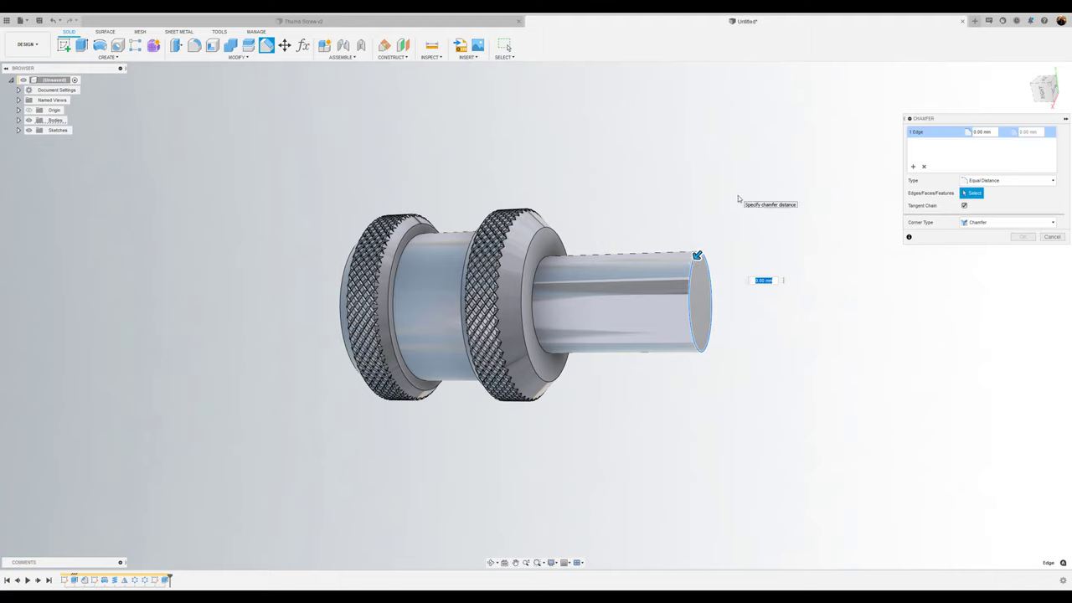
type(".5")
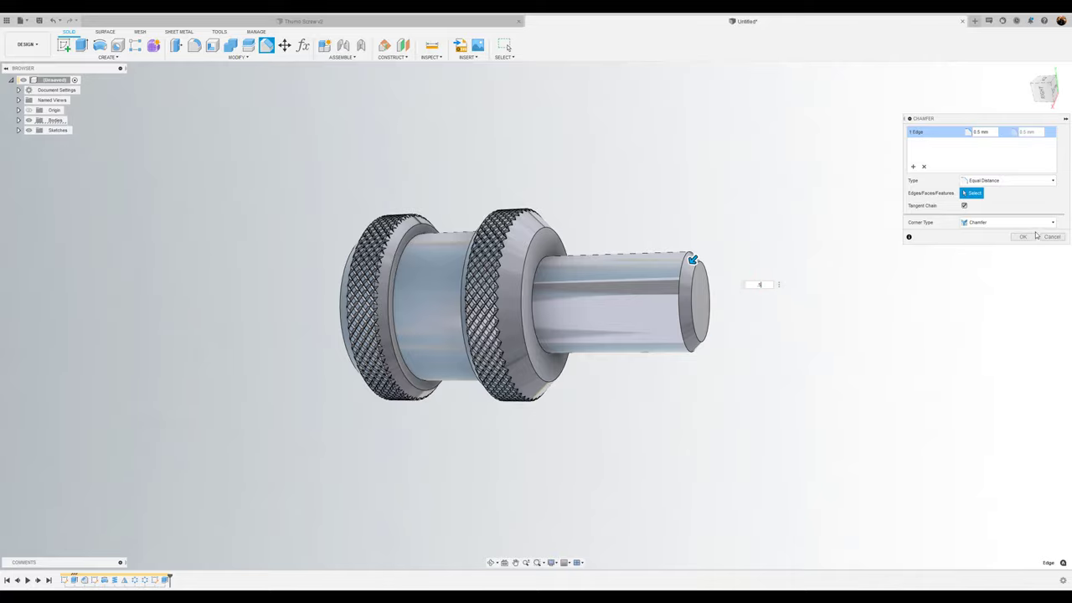
left_click(1023, 237)
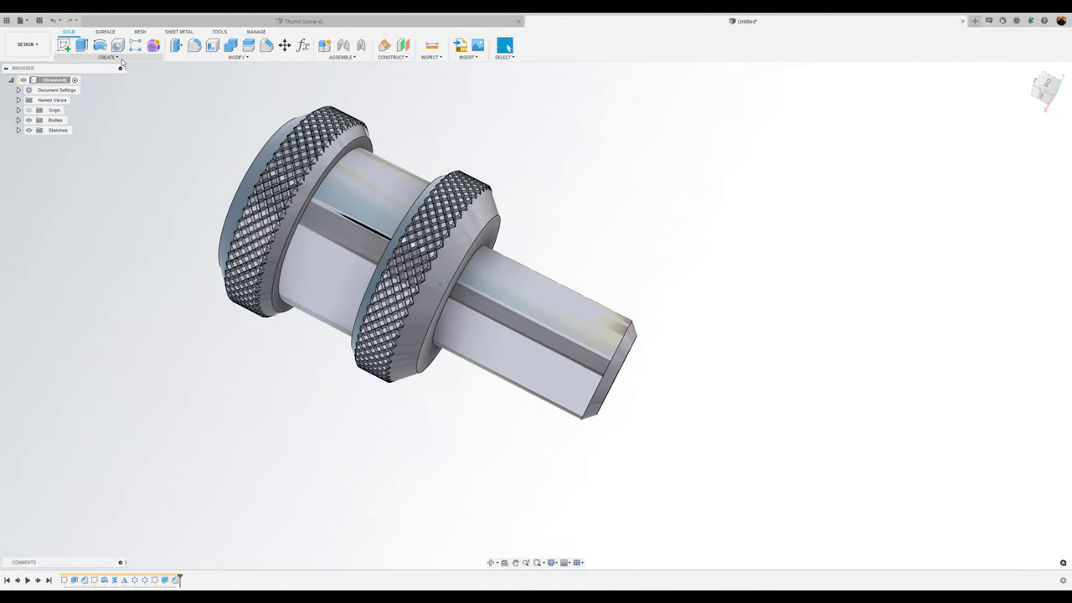
Add a modeled, full-length ISO Metric thread to the shank's cylindrical face with the M5x0.5 designation.
left_click(108, 57)
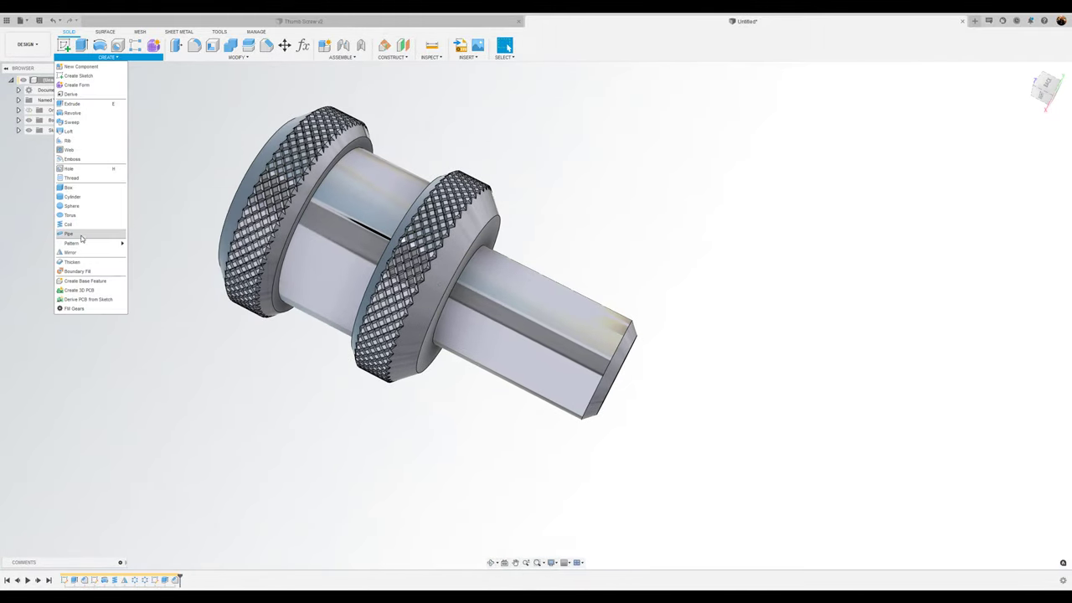
left_click(71, 178)
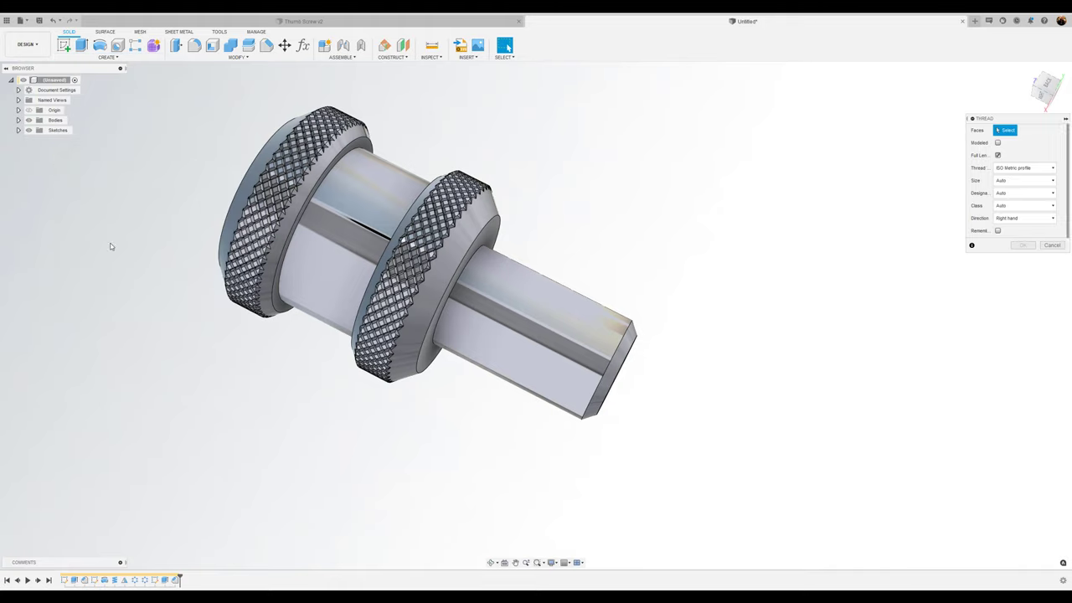
left_click(526, 318)
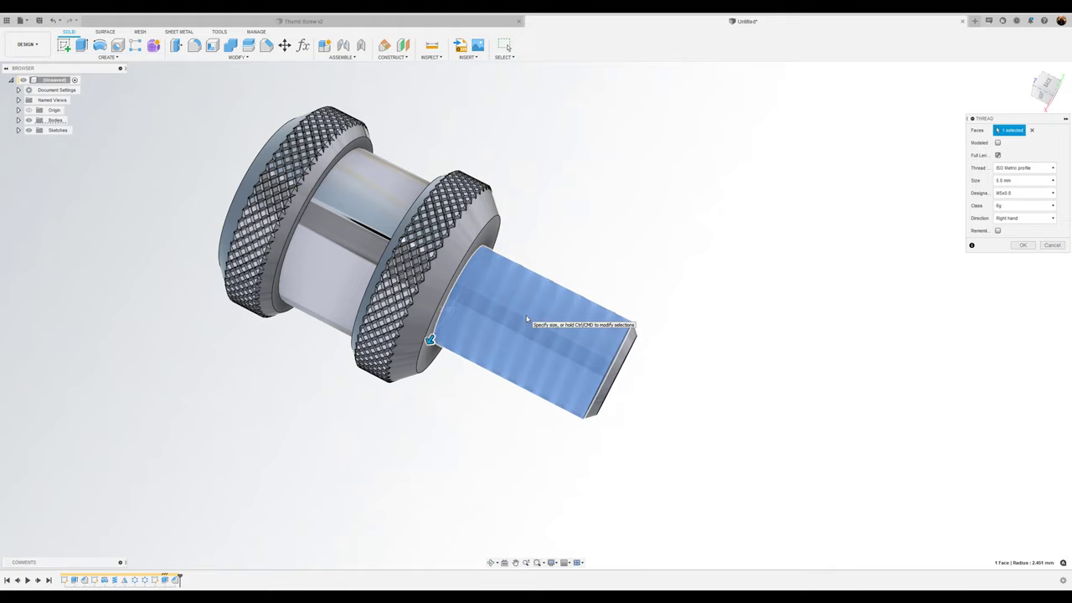
left_click(997, 143)
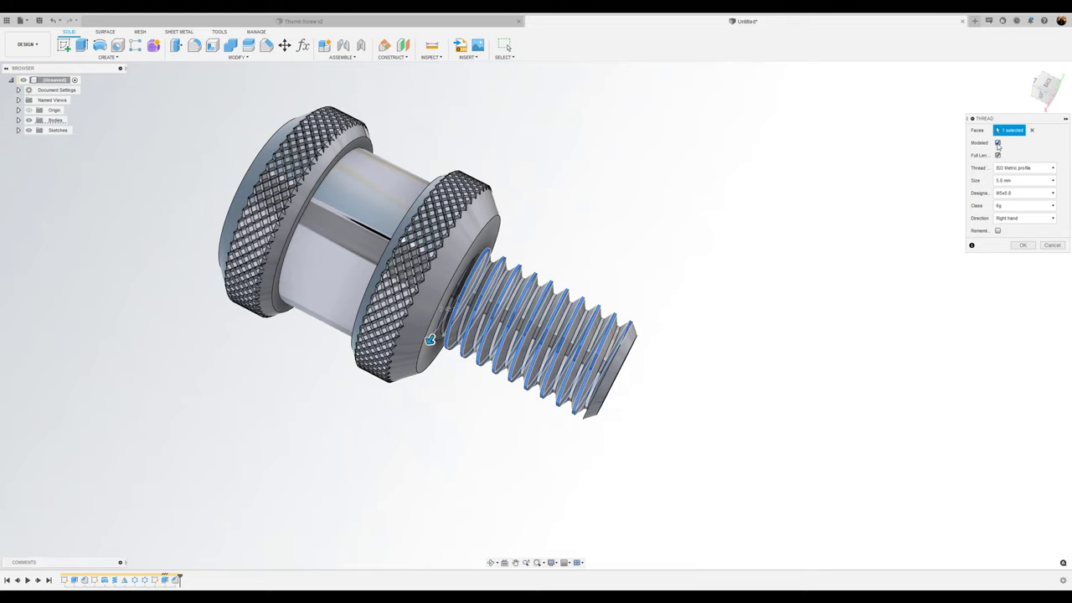
left_click(1040, 195)
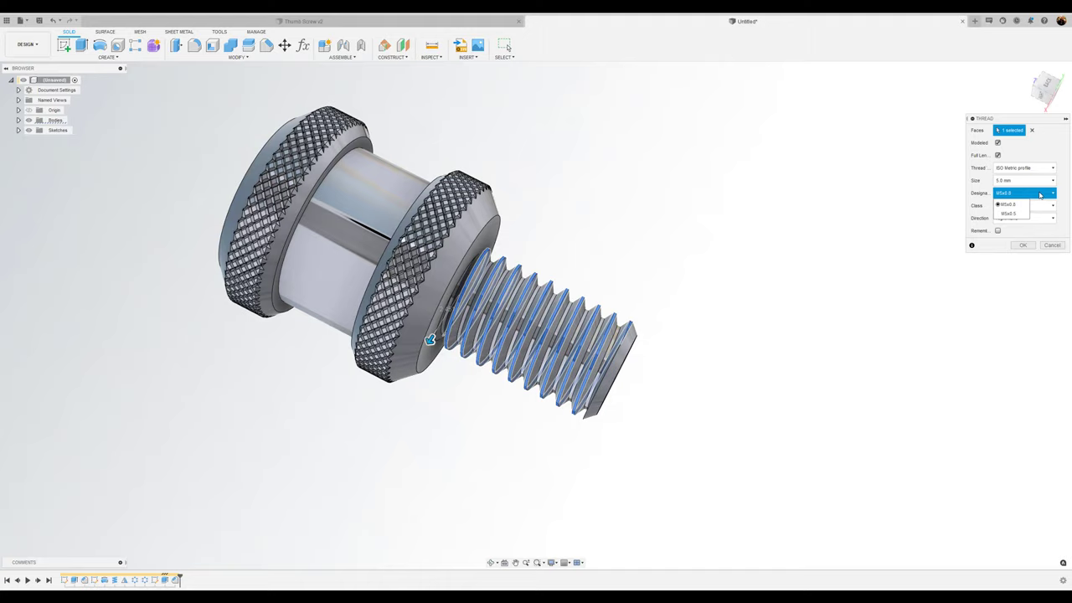
left_click(1011, 214)
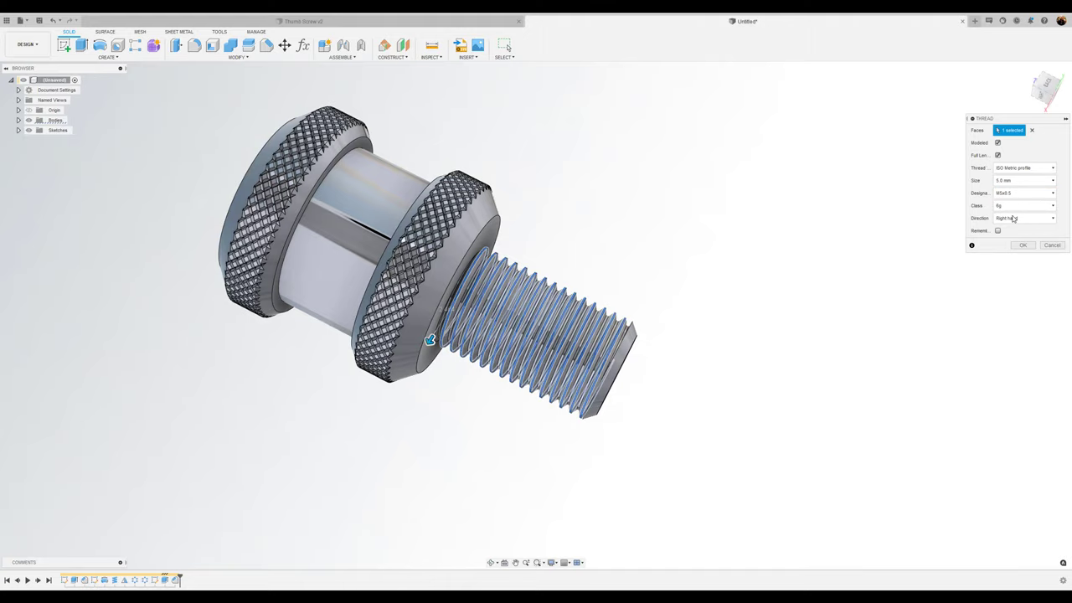
left_click(1023, 246)
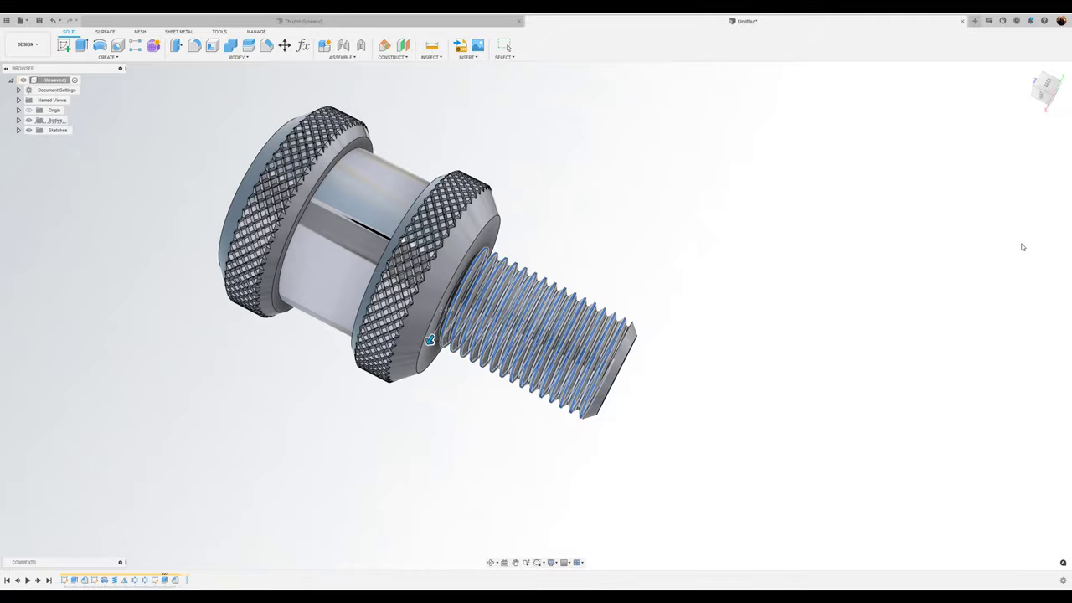